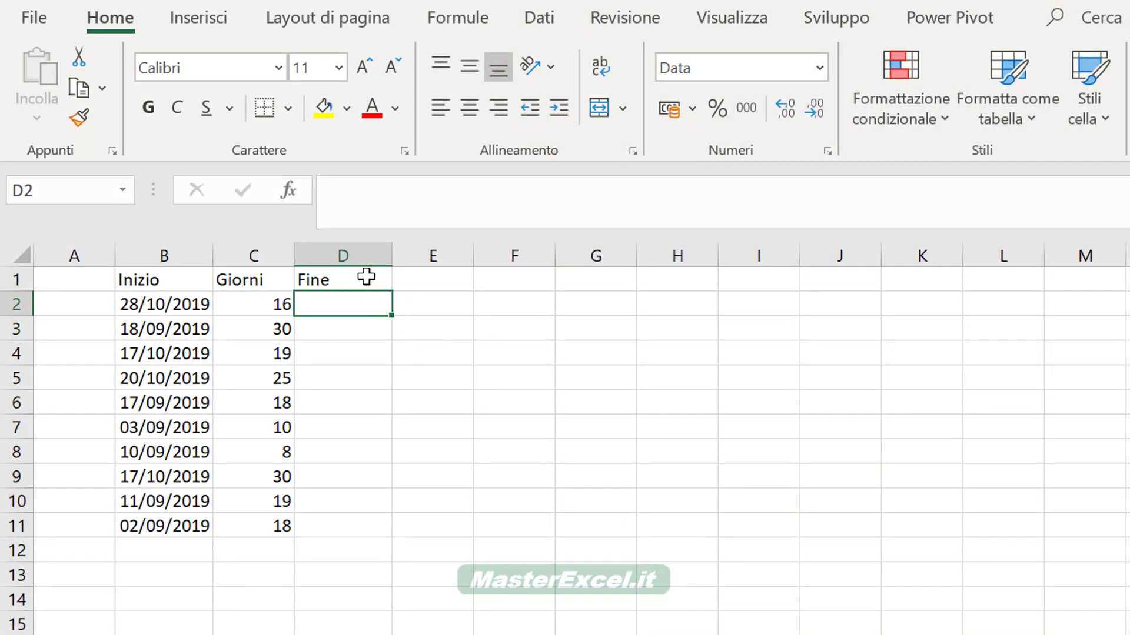
pyautogui.moveTo(368, 280); pyautogui.dragTo(347, 526)
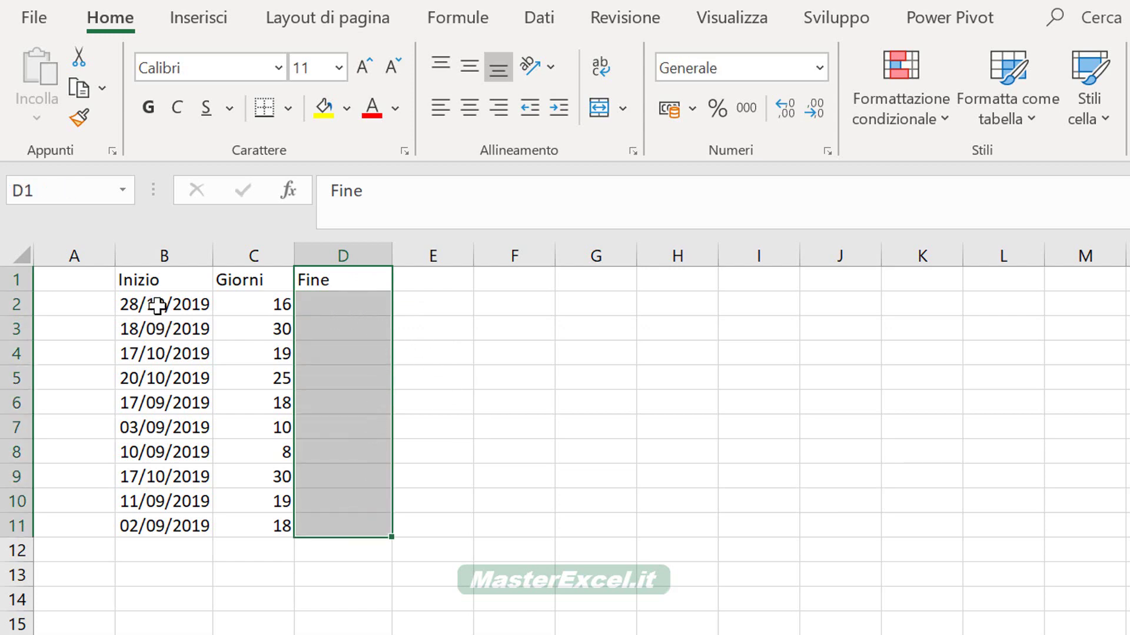
pyautogui.moveTo(161, 306); pyautogui.dragTo(130, 526)
pyautogui.click(266, 309)
pyautogui.hotkey('ctrl', 'shift', 'Down')
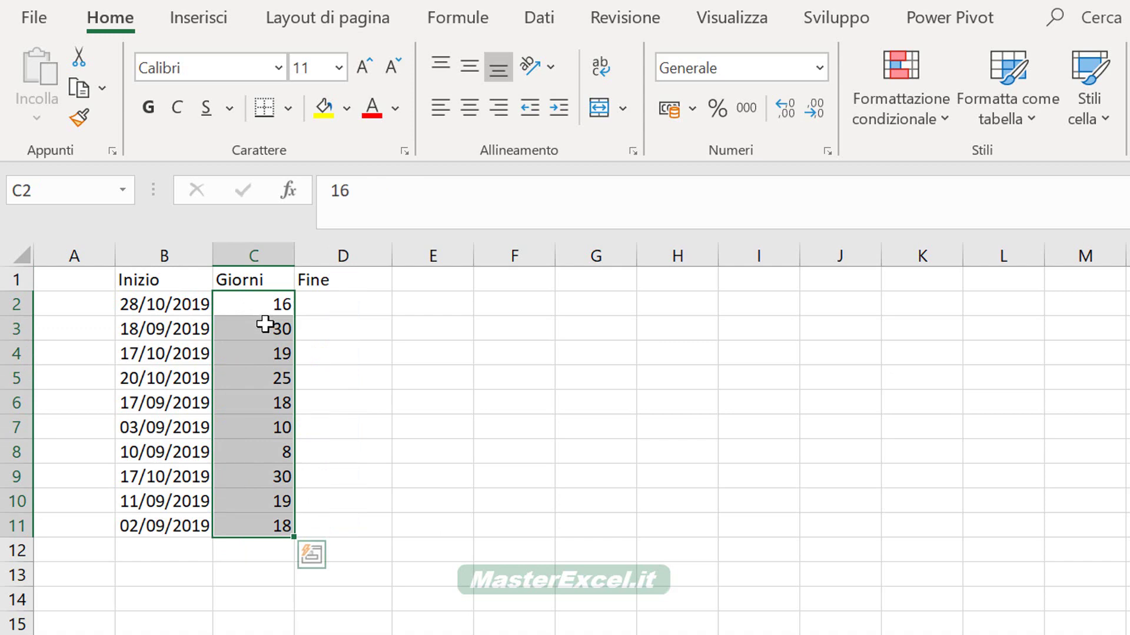
pyautogui.press('Right')
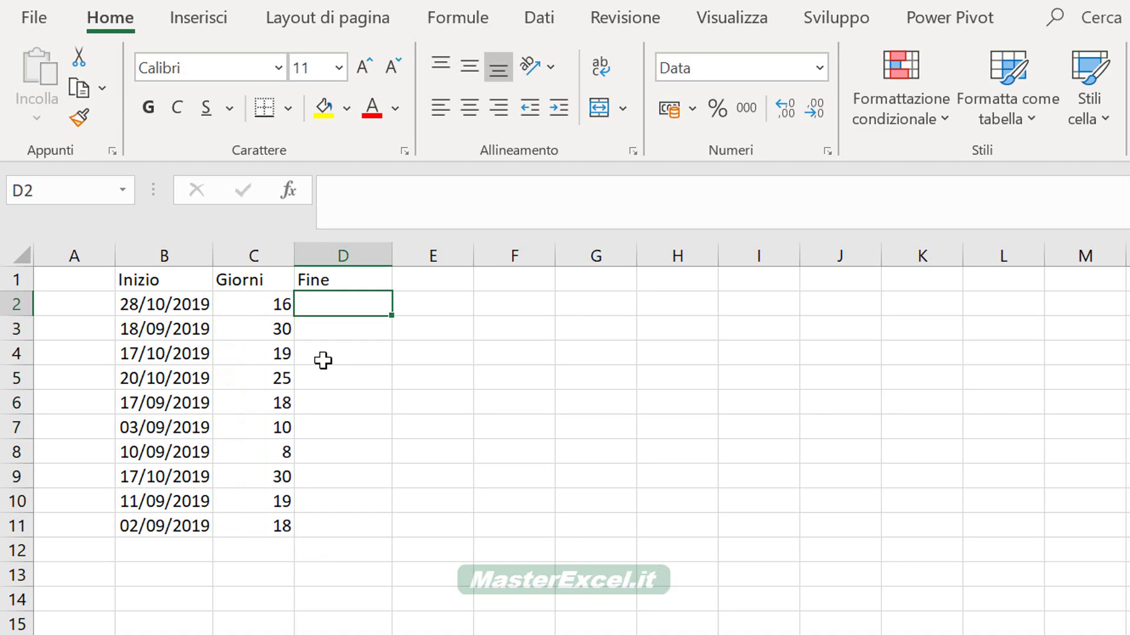
pyautogui.write('=')
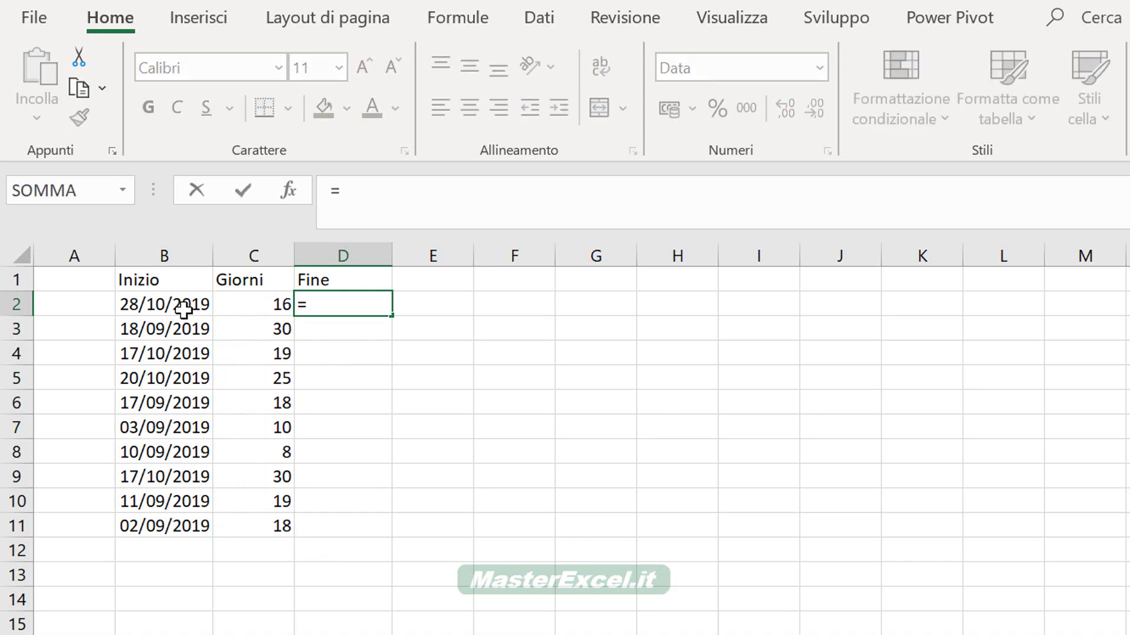
pyautogui.click(168, 304)
pyautogui.write('+')
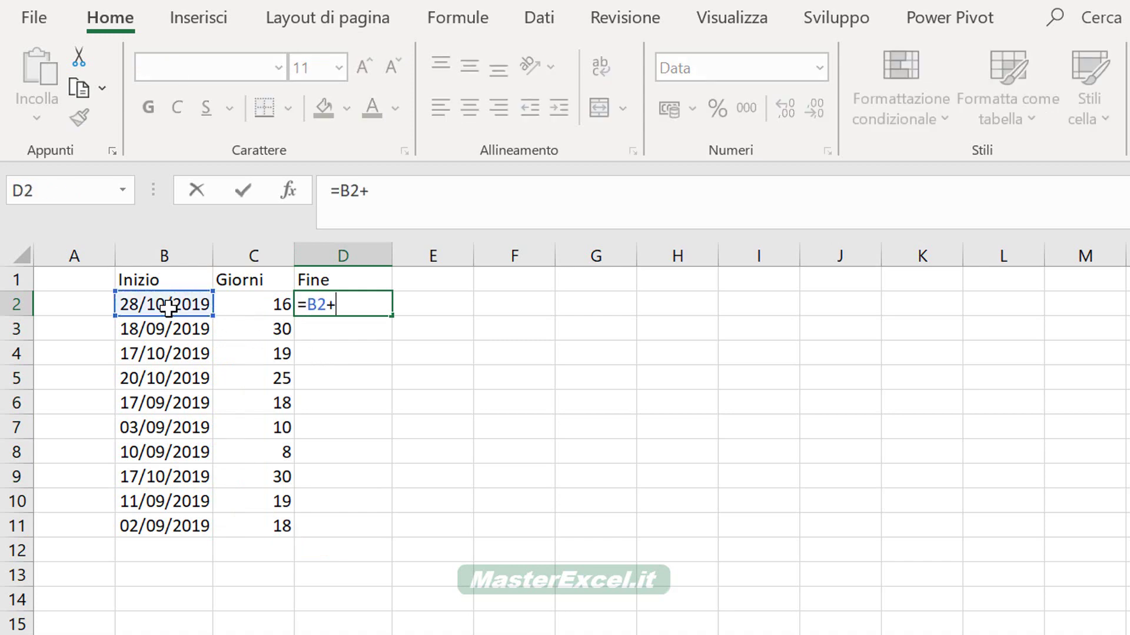
pyautogui.click(242, 303)
# Enter the whole-column formula =B:B+C:C in D2 and fill it down the Fine column to D11.
pyautogui.tripleClick(370, 190)
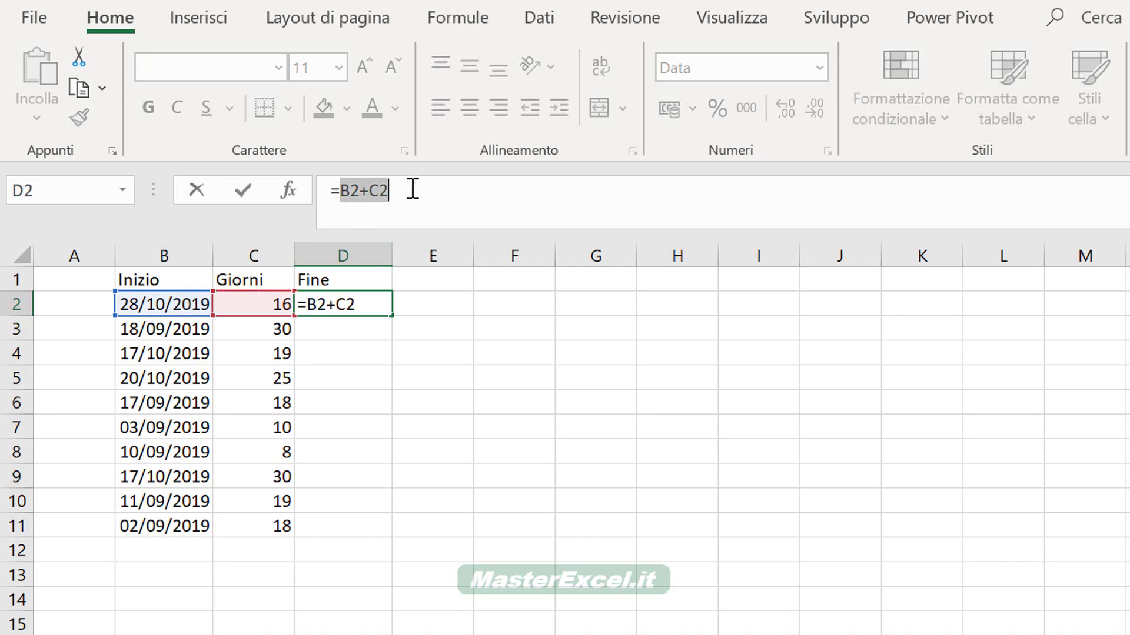
pyautogui.write('=')
pyautogui.click(150, 251)
pyautogui.write('+')
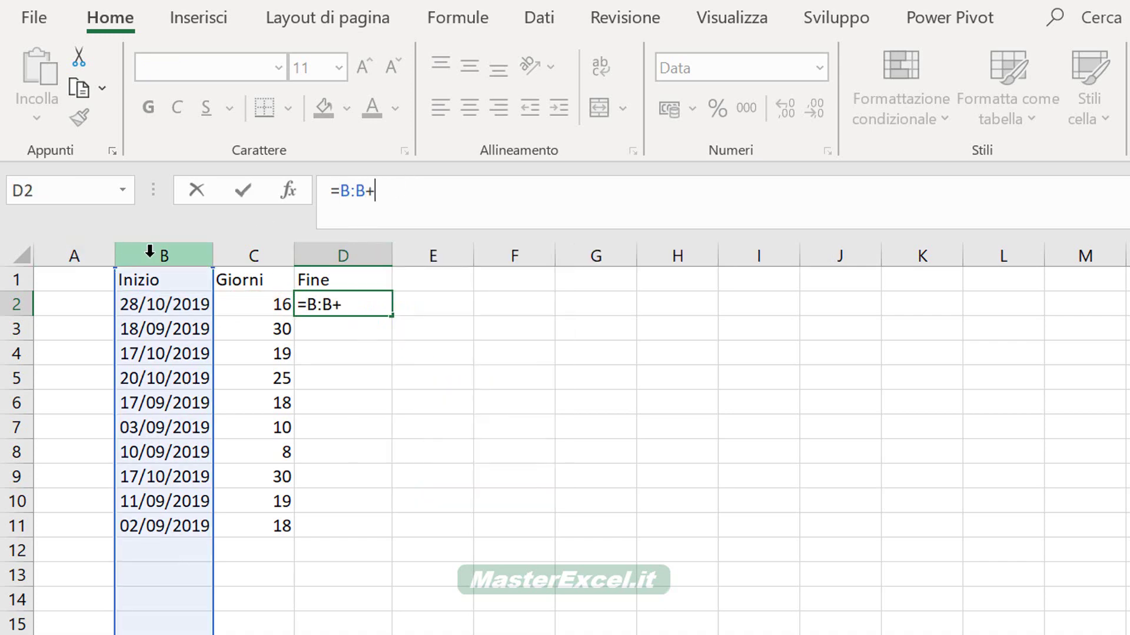
pyautogui.click(238, 251)
pyautogui.press('Return')
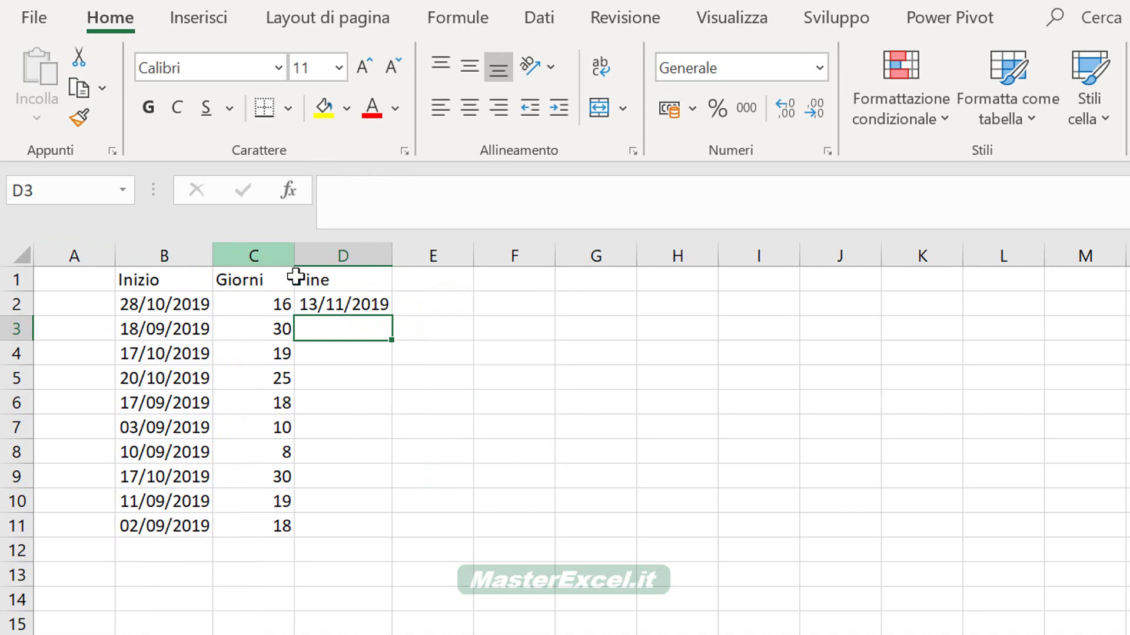
pyautogui.click(370, 305)
pyautogui.doubleClick(391, 316)
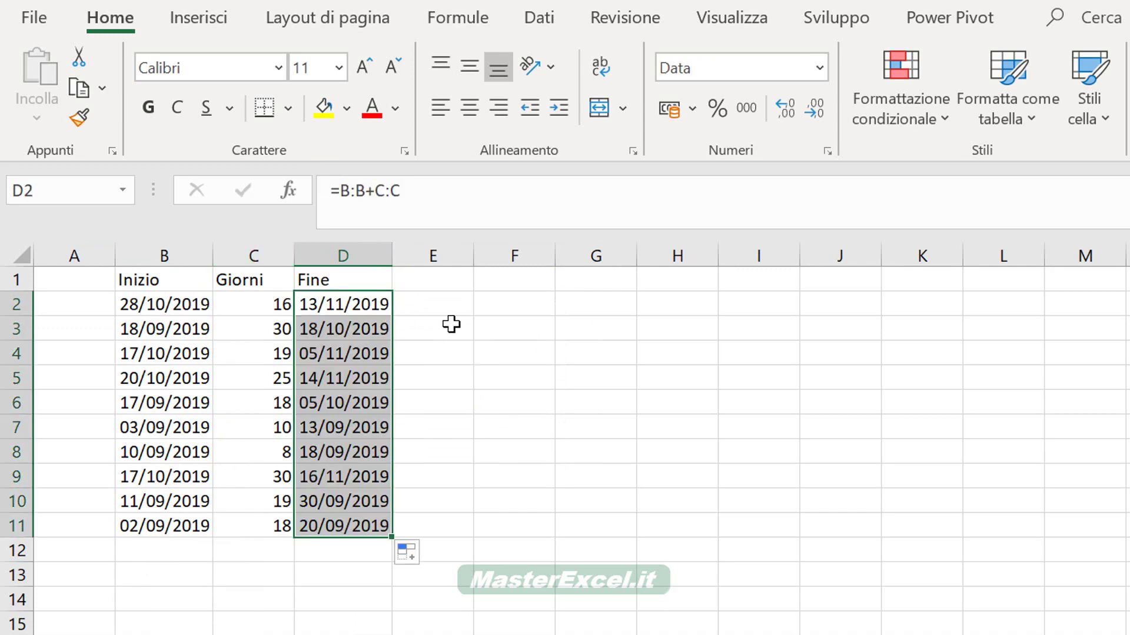
# Examine the number formats and values of the Inizio, Giorni and Fine columns in rows 2 to 11.
pyautogui.click(386, 306)
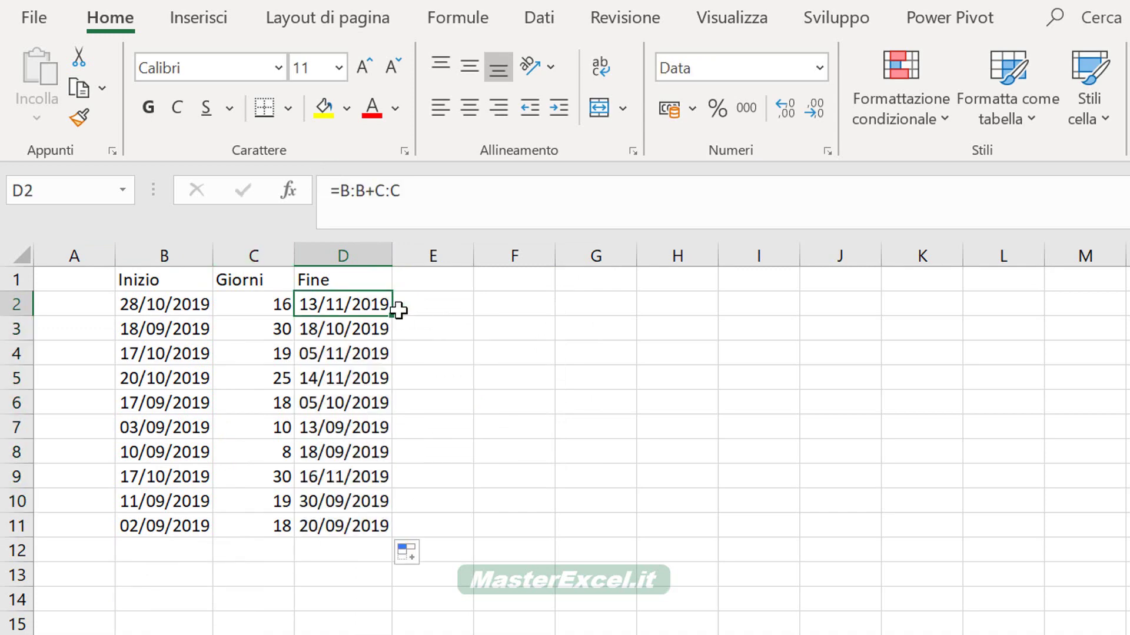
pyautogui.moveTo(156, 305); pyautogui.dragTo(160, 522)
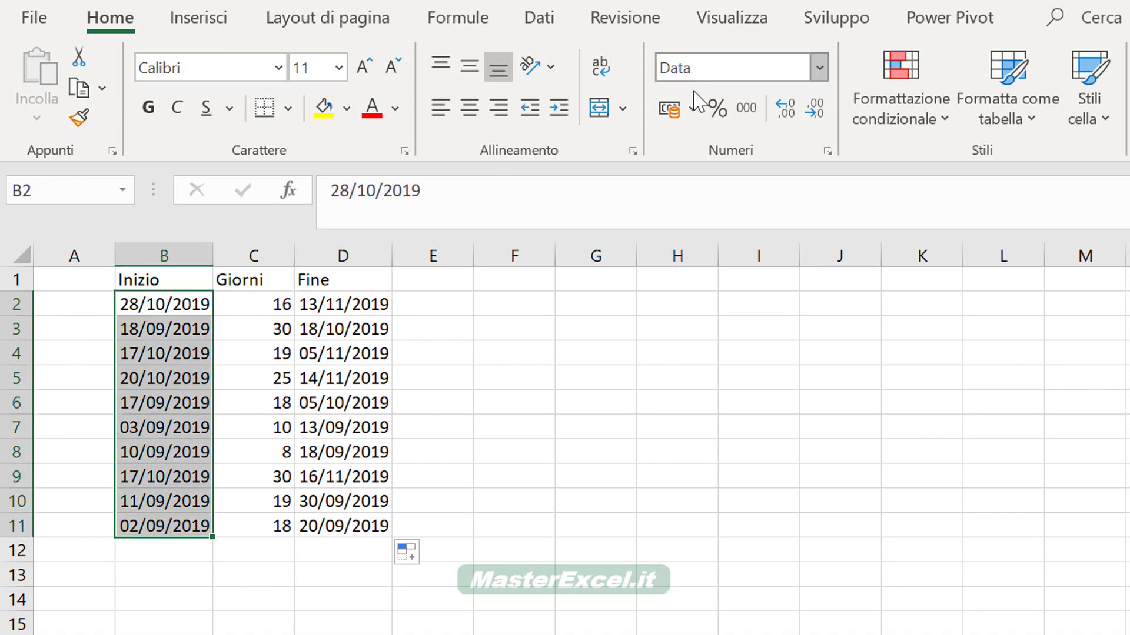
pyautogui.moveTo(275, 297); pyautogui.dragTo(265, 527)
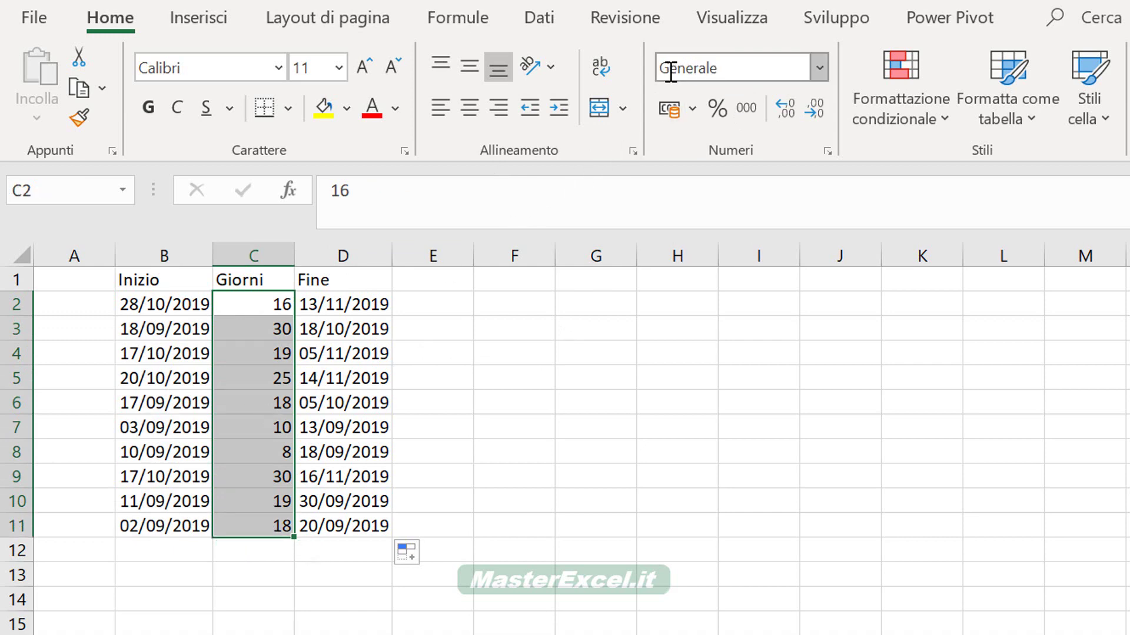
pyautogui.click(242, 307)
pyautogui.click(240, 350)
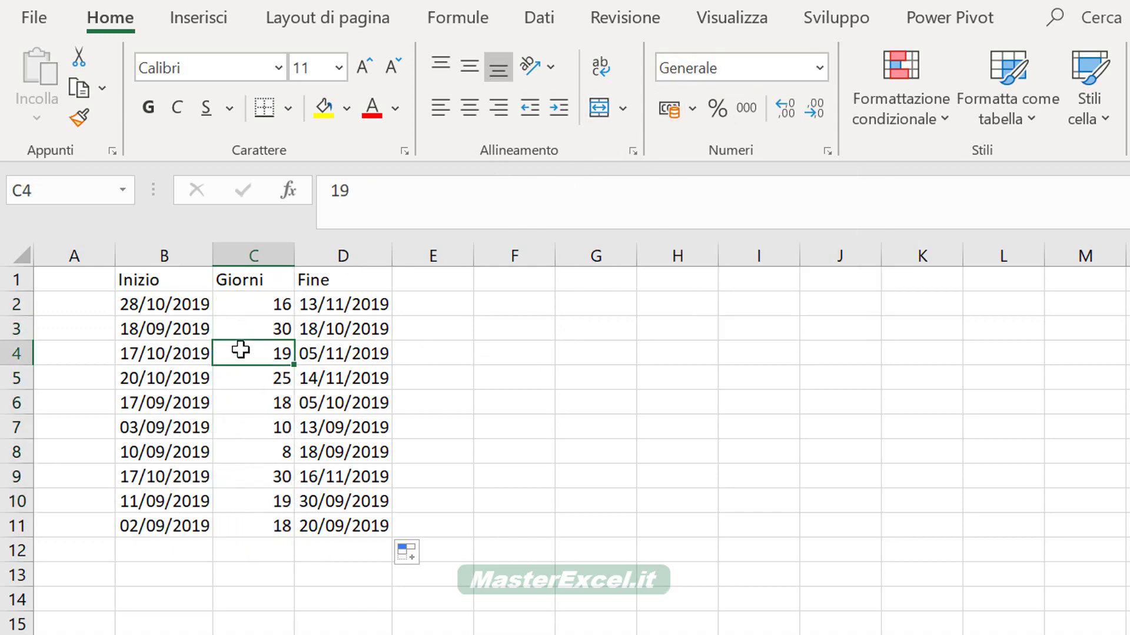
pyautogui.click(244, 380)
pyautogui.moveTo(250, 431); pyautogui.dragTo(255, 452)
pyautogui.click(261, 503)
pyautogui.moveTo(347, 306); pyautogui.dragTo(369, 521)
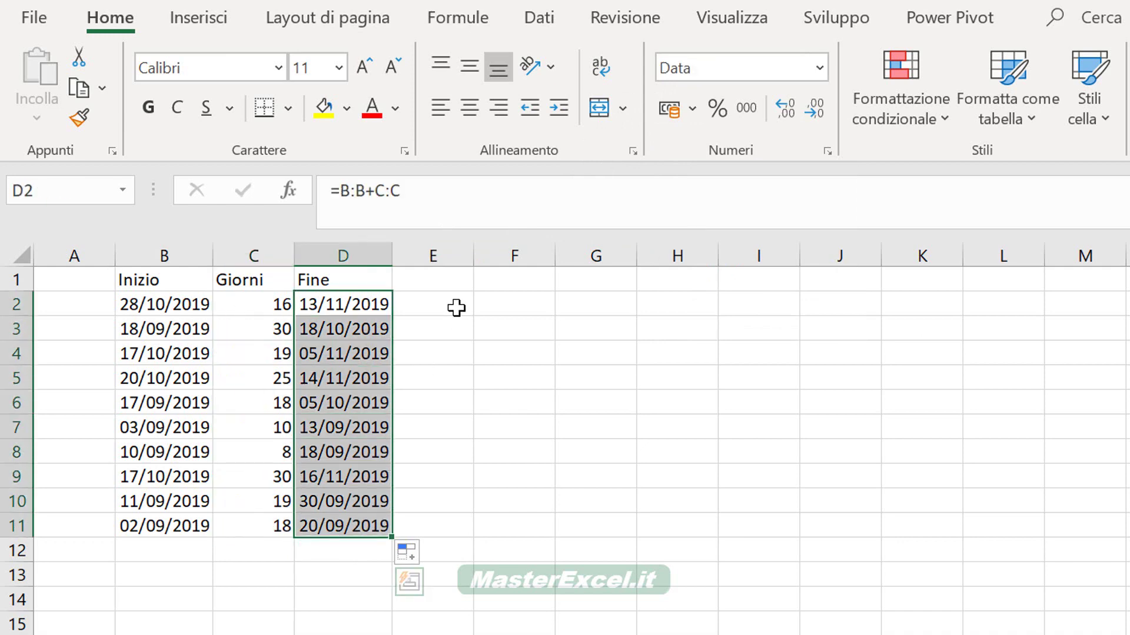
# Turn on filters for the table and sort it by the Fine dates from most recent to least recent.
pyautogui.click(353, 281)
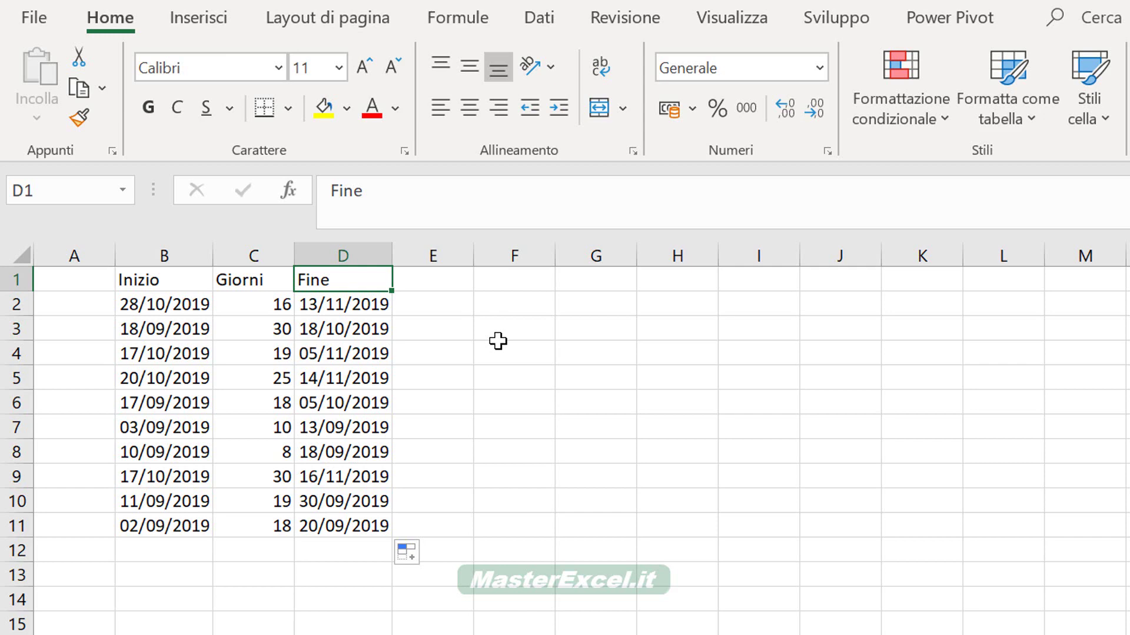
pyautogui.hotkey('ctrl', 'shift', 'l')
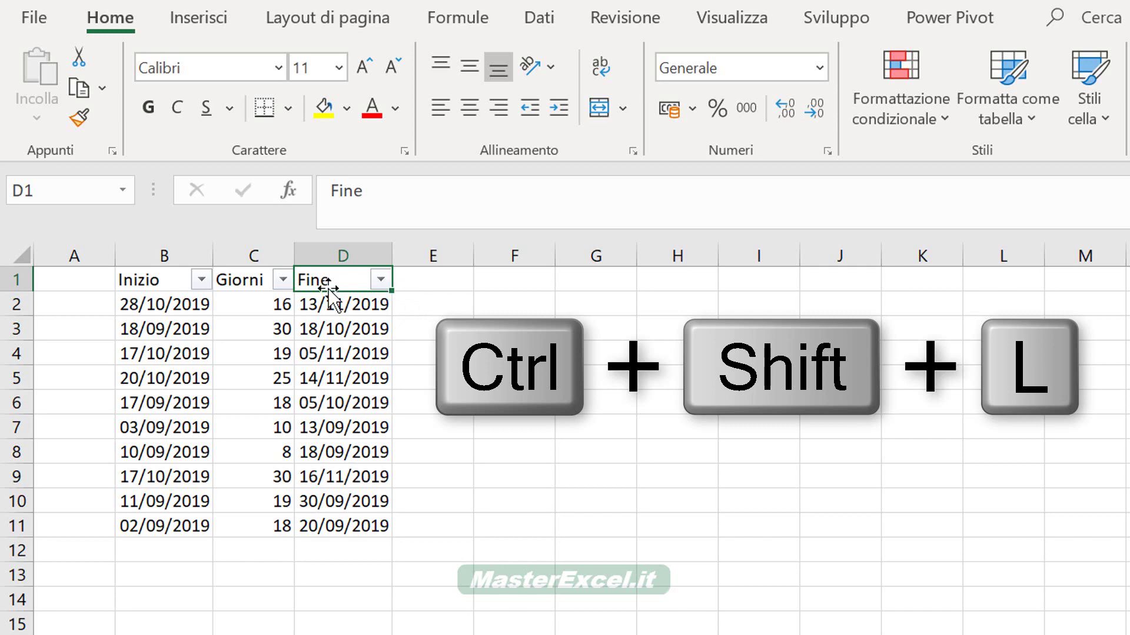
pyautogui.click(380, 280)
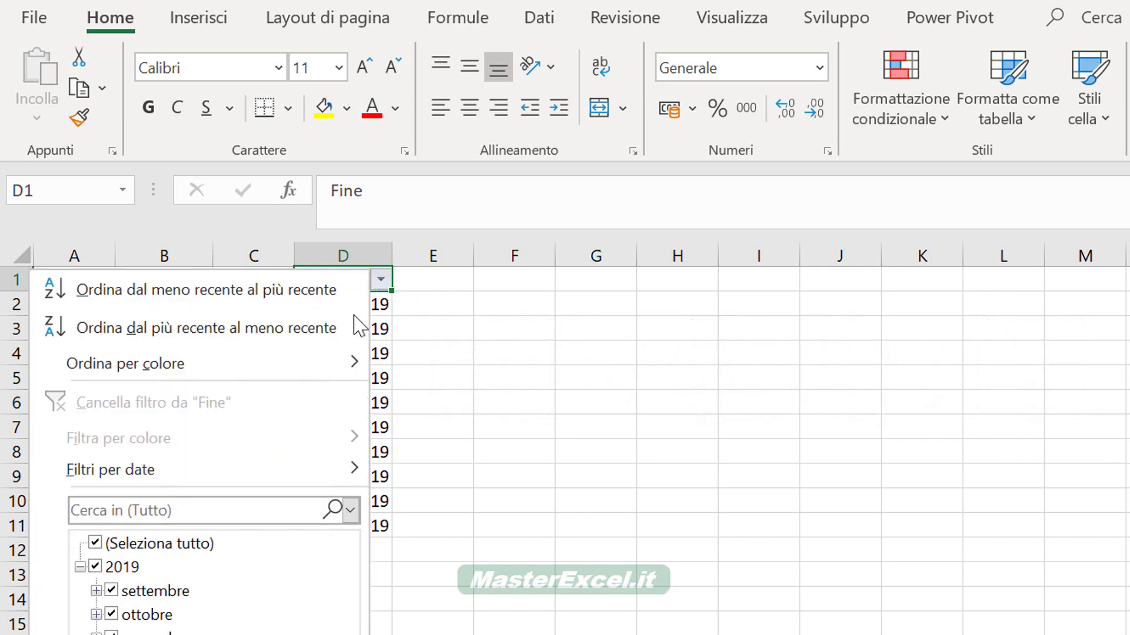
pyautogui.click(136, 338)
pyautogui.click(339, 309)
pyautogui.moveTo(337, 383); pyautogui.dragTo(334, 415)
pyautogui.click(328, 506)
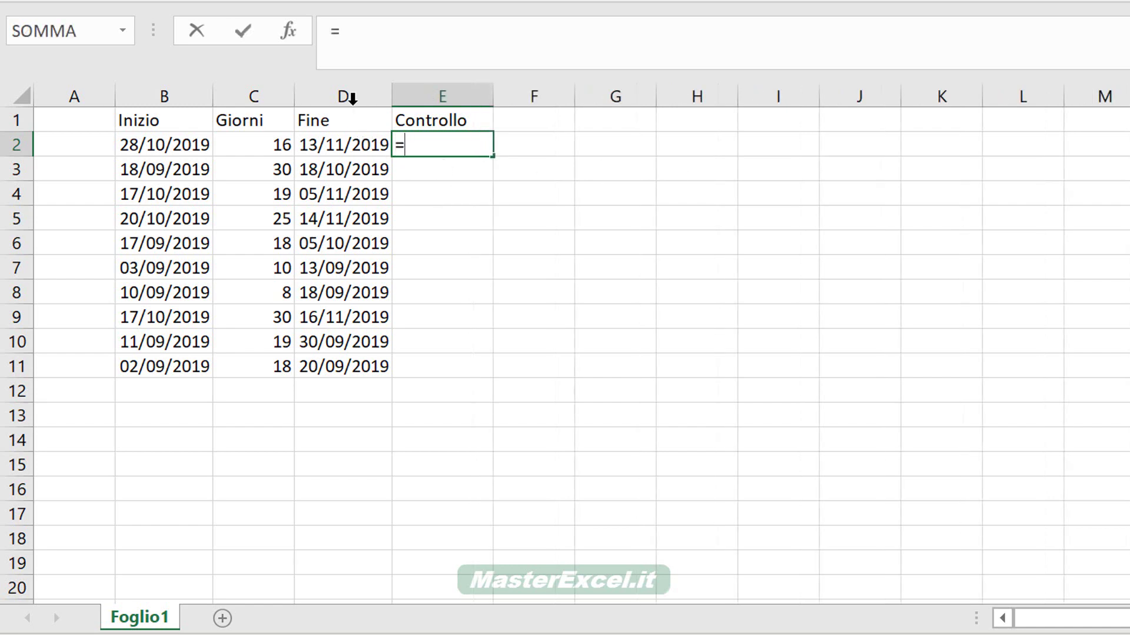
# Complete the formula =D:D-OGGI() in E2 under Controllo, referencing the whole Fine column.
pyautogui.click(341, 149)
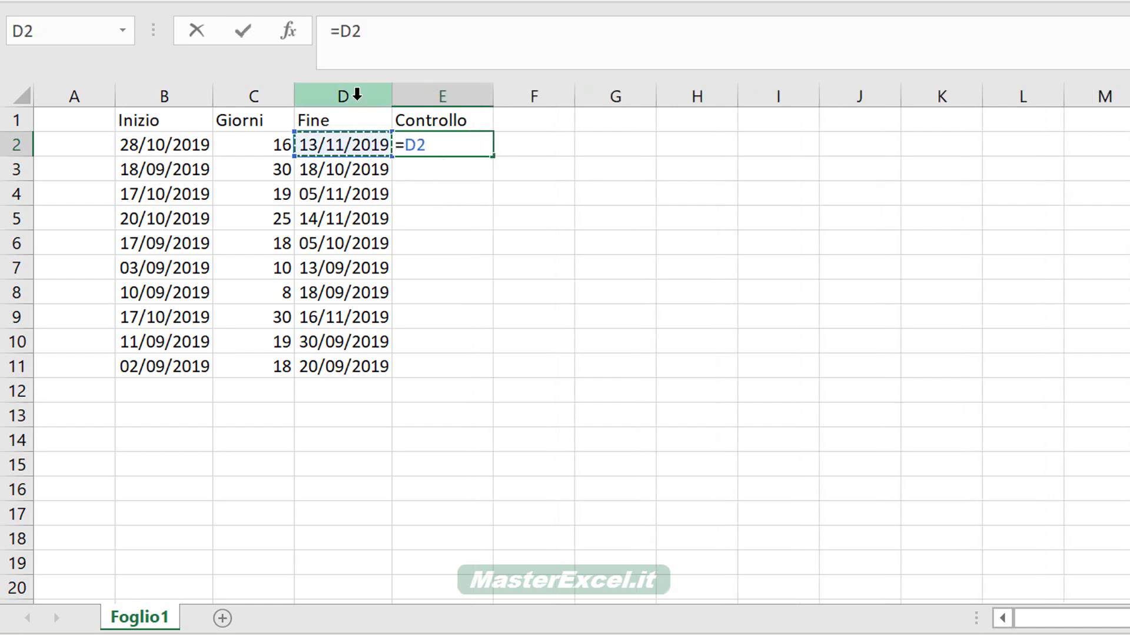
pyautogui.click(354, 94)
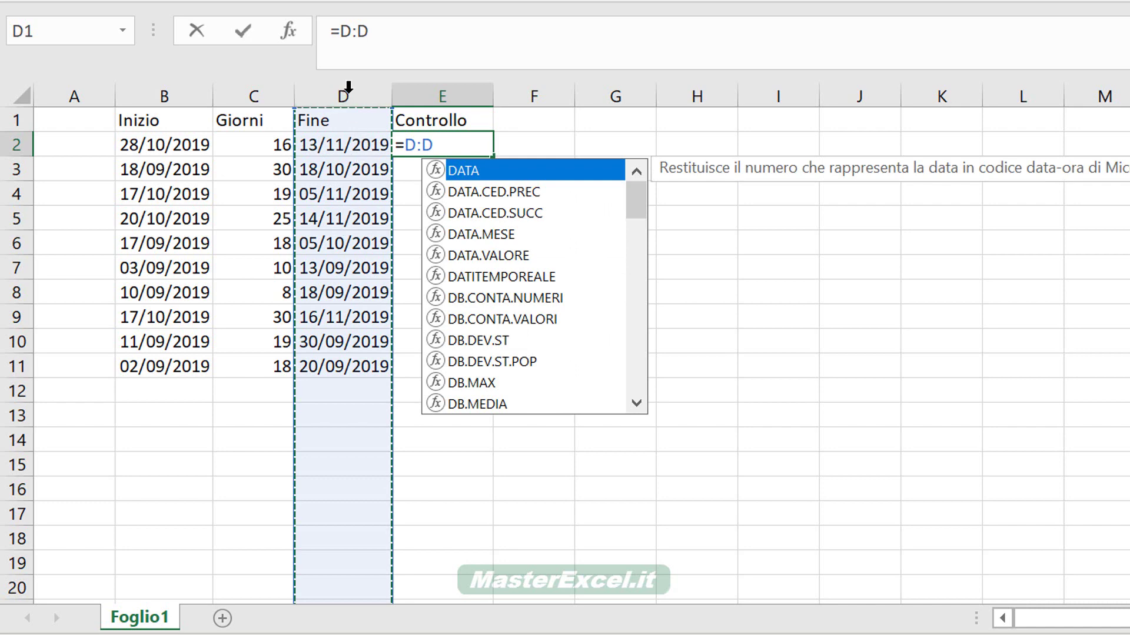
pyautogui.click(408, 39)
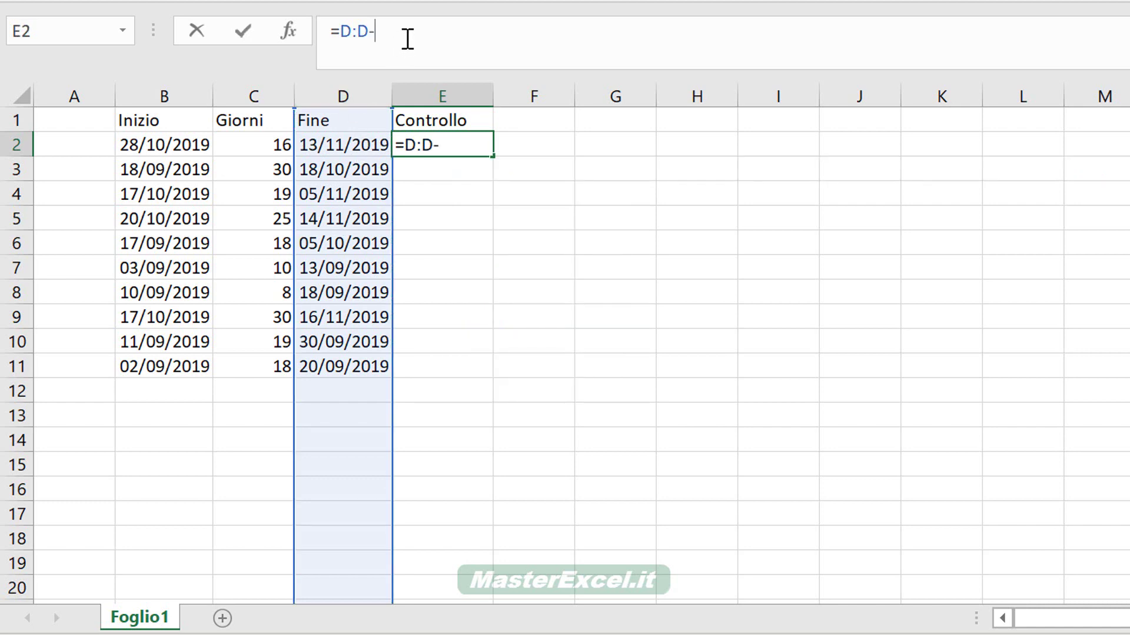
pyautogui.write('-oggi')
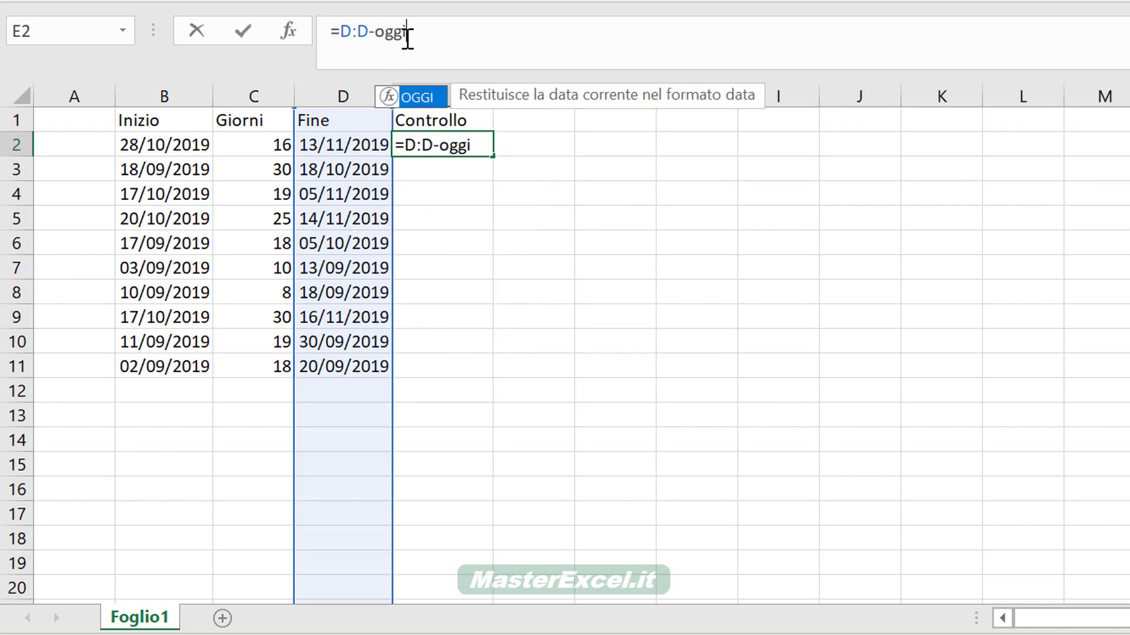
pyautogui.write('()')
pyautogui.press('Return')
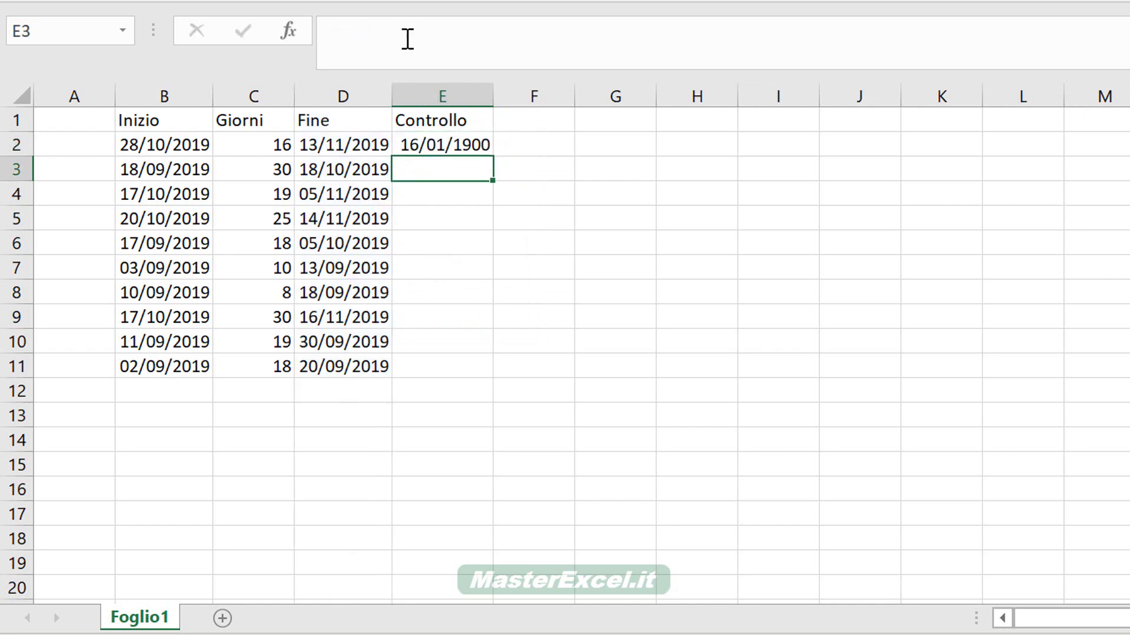
# Set the number format of E2 to Generale and fill its formula down the Controllo column to E11.
pyautogui.click(457, 149)
pyautogui.click(803, 1)
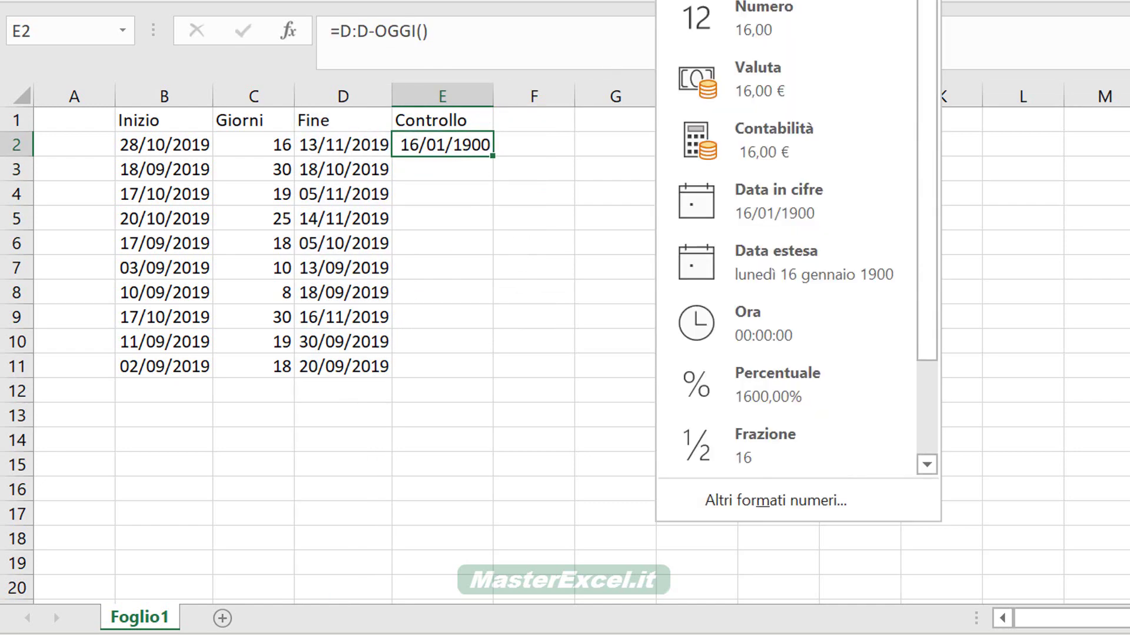
pyautogui.click(792, 1)
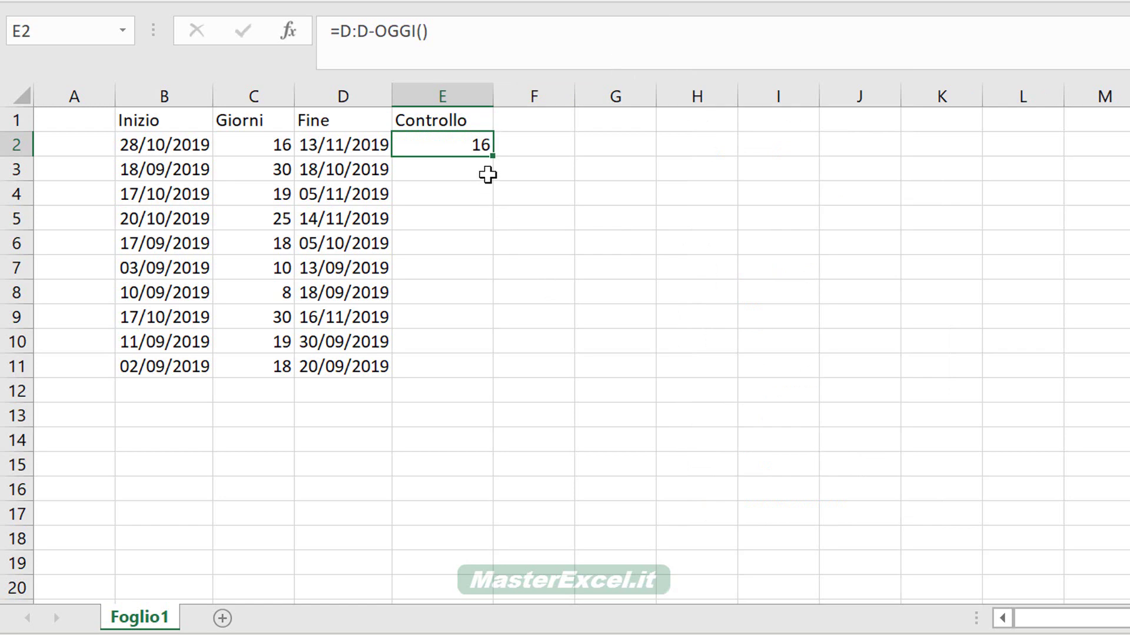
pyautogui.doubleClick(492, 156)
pyautogui.press('Down')
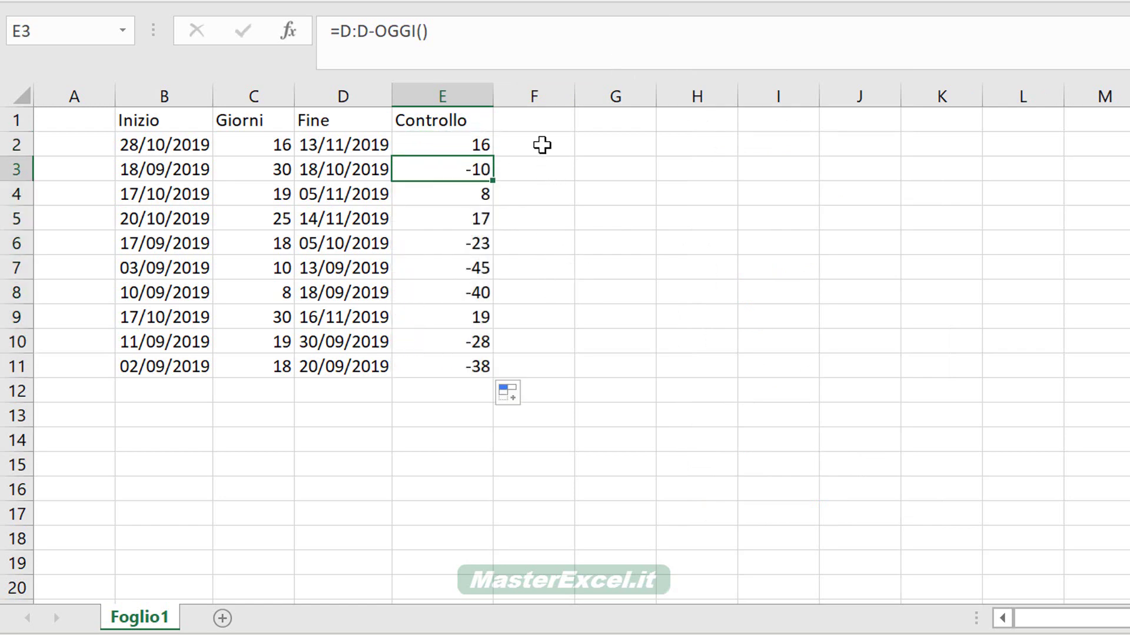
# Enter =OGGI() in F1 to show the current date beside the Controllo header.
pyautogui.click(542, 145)
pyautogui.press('Up')
pyautogui.write('=oggi()')
pyautogui.press('Return')
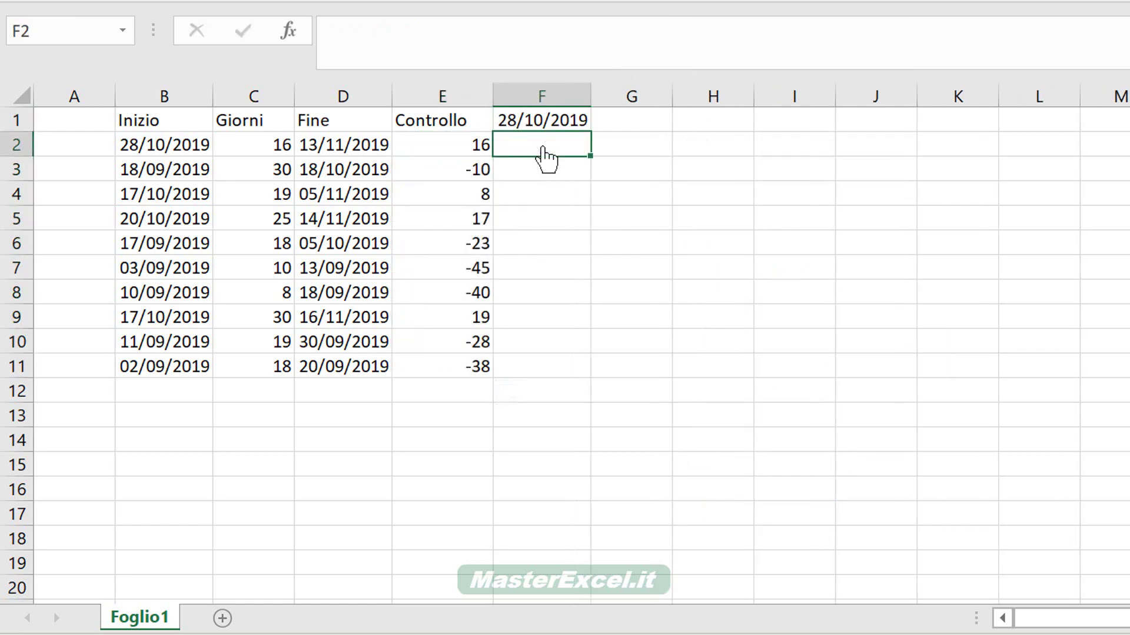
# Compare the date in F1 with the start and end dates in row 2 and the first Controllo results.
pyautogui.click(541, 120)
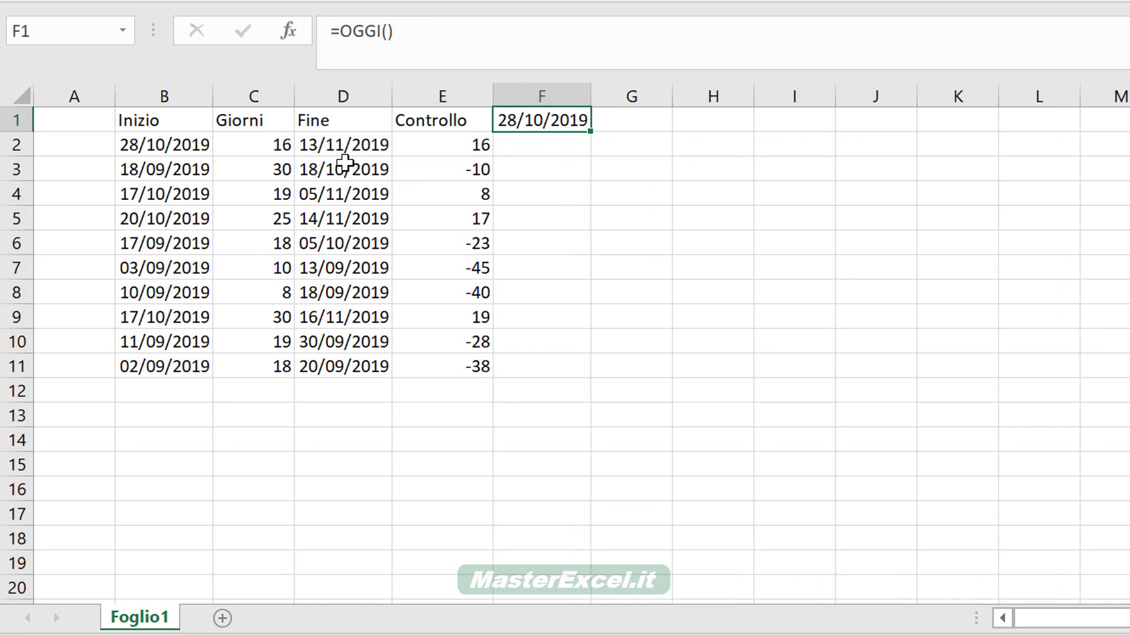
pyautogui.click(158, 144)
pyautogui.click(465, 146)
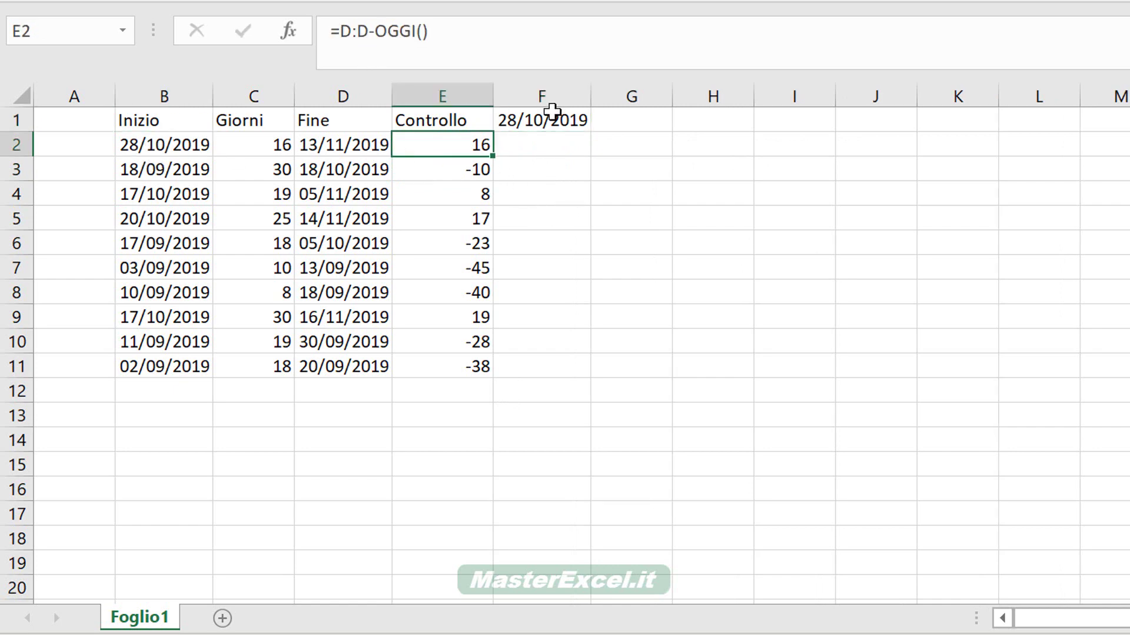
pyautogui.click(335, 148)
pyautogui.click(556, 122)
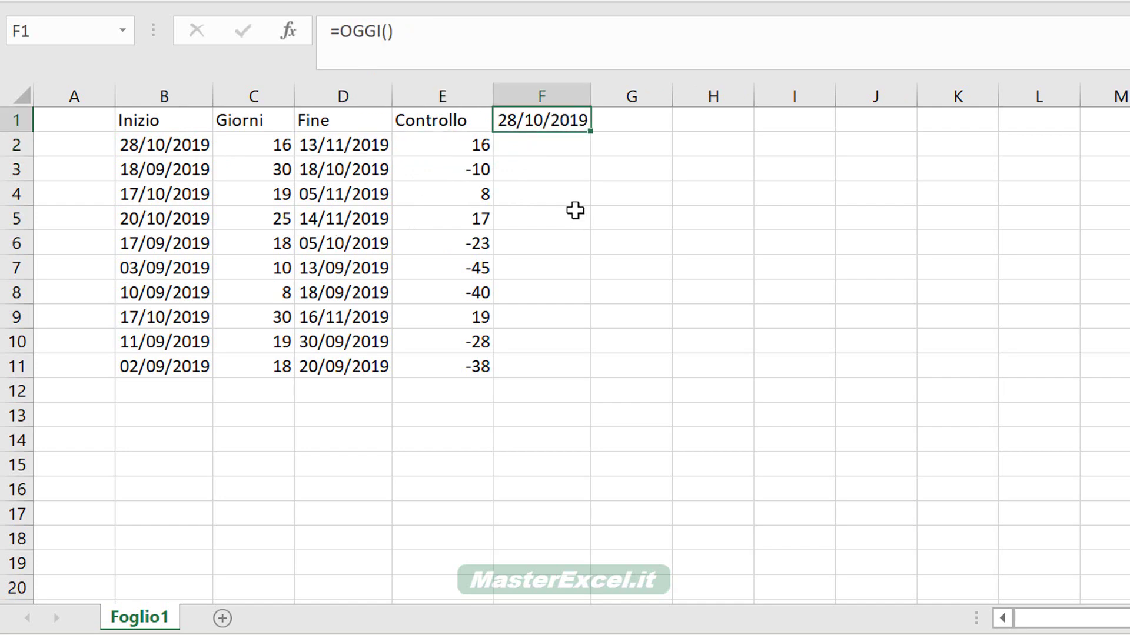
pyautogui.click(487, 151)
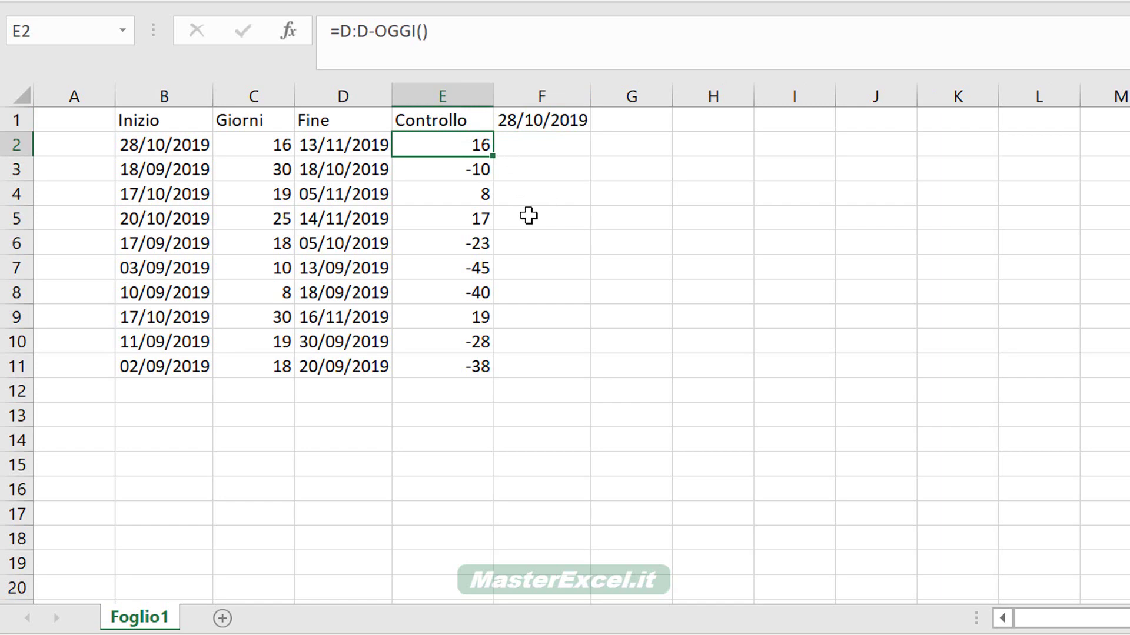
pyautogui.press('Down')
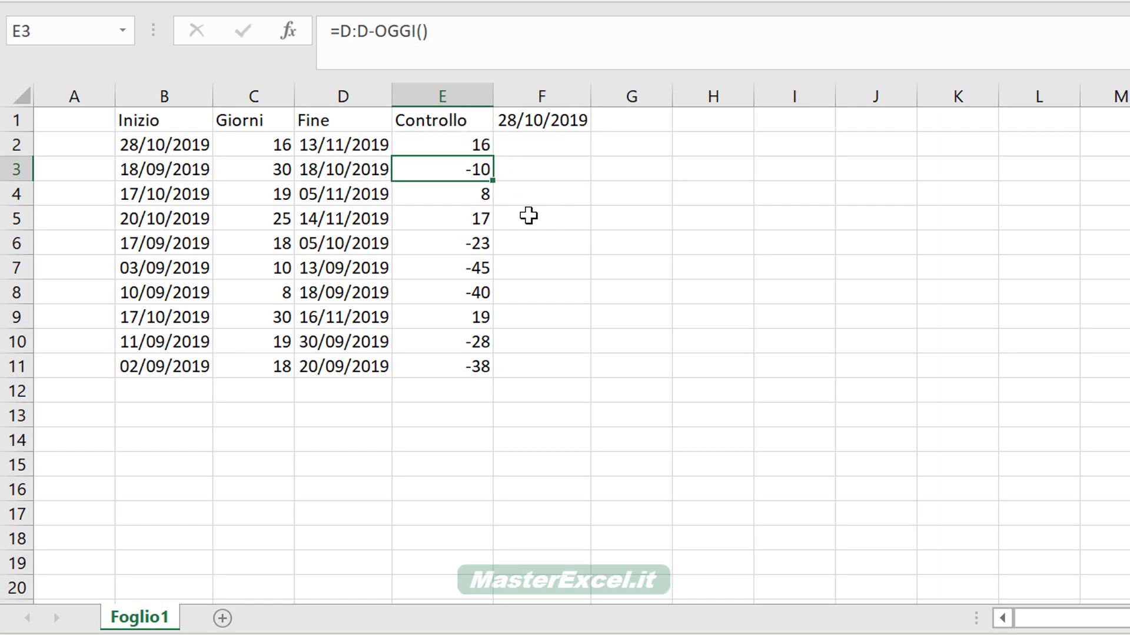
# Change the formula in E2 to =SE(D:D-OGGI()<0;"già scaduto";D:D-OGGI()).
pyautogui.click(458, 148)
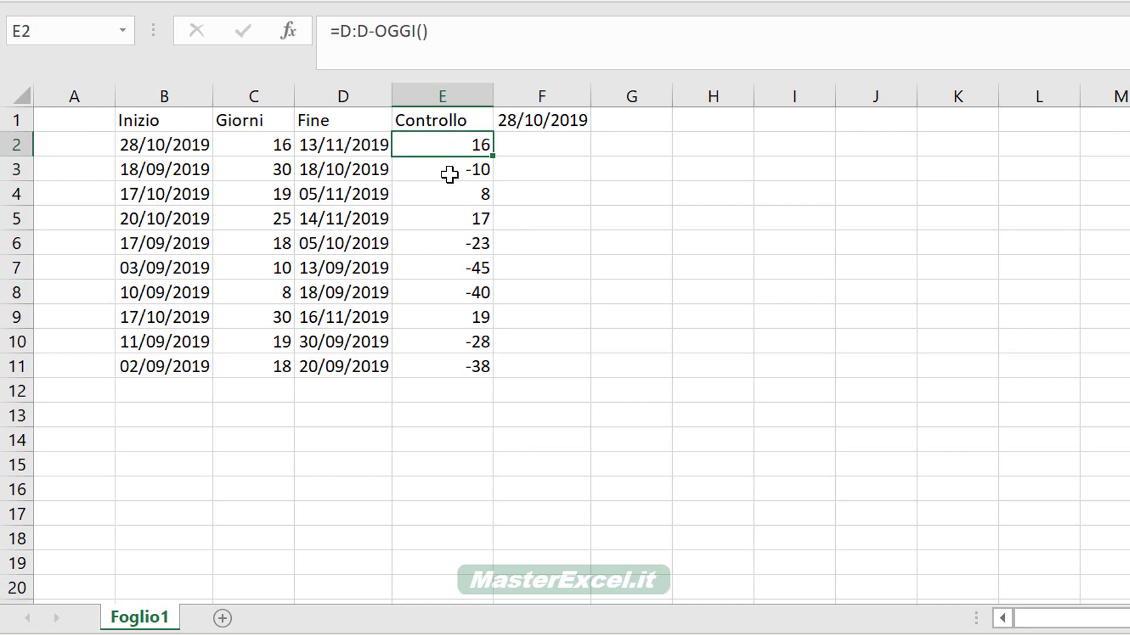
pyautogui.click(341, 32)
pyautogui.write('se(D:D-OGGI()')
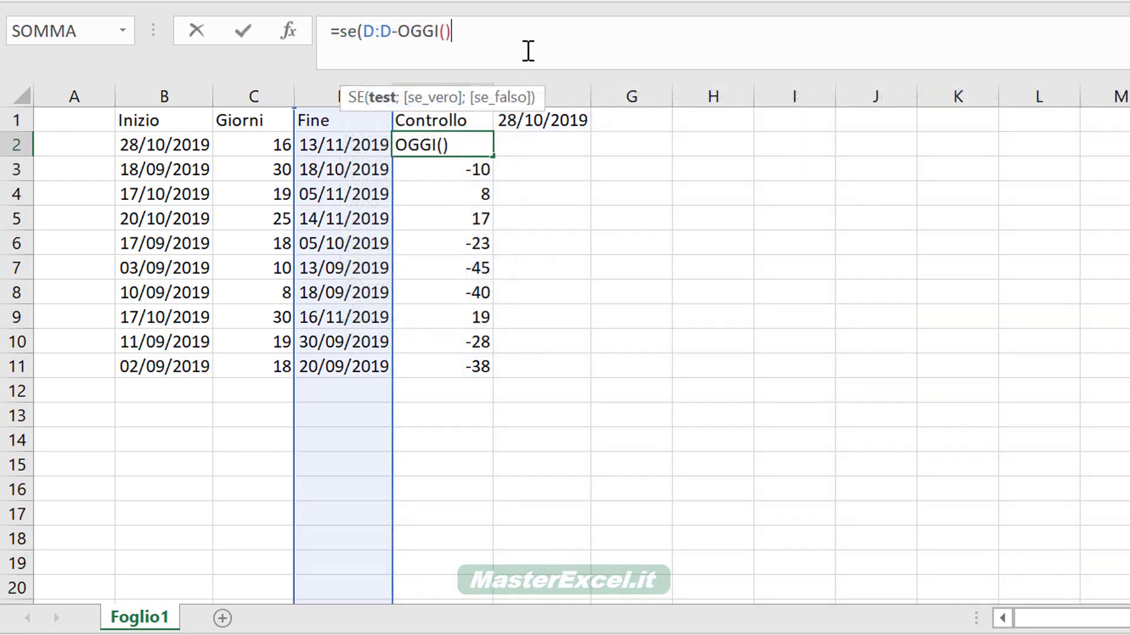
pyautogui.write('<0;"già scaduto")')
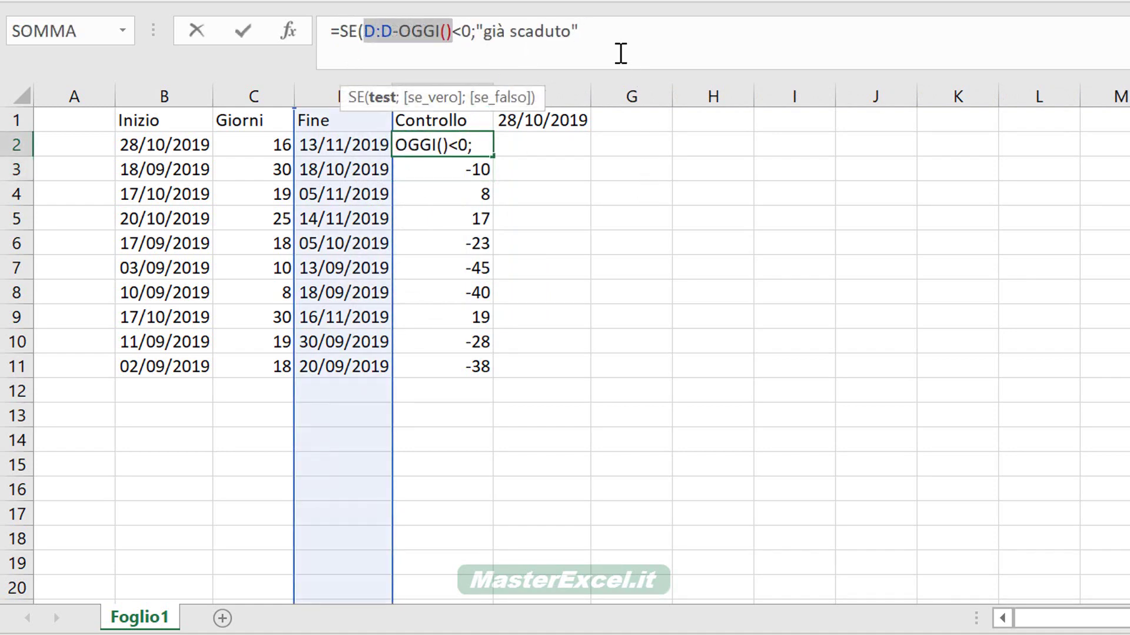
pyautogui.click(620, 52)
pyautogui.write(';D:D-OGGI()')
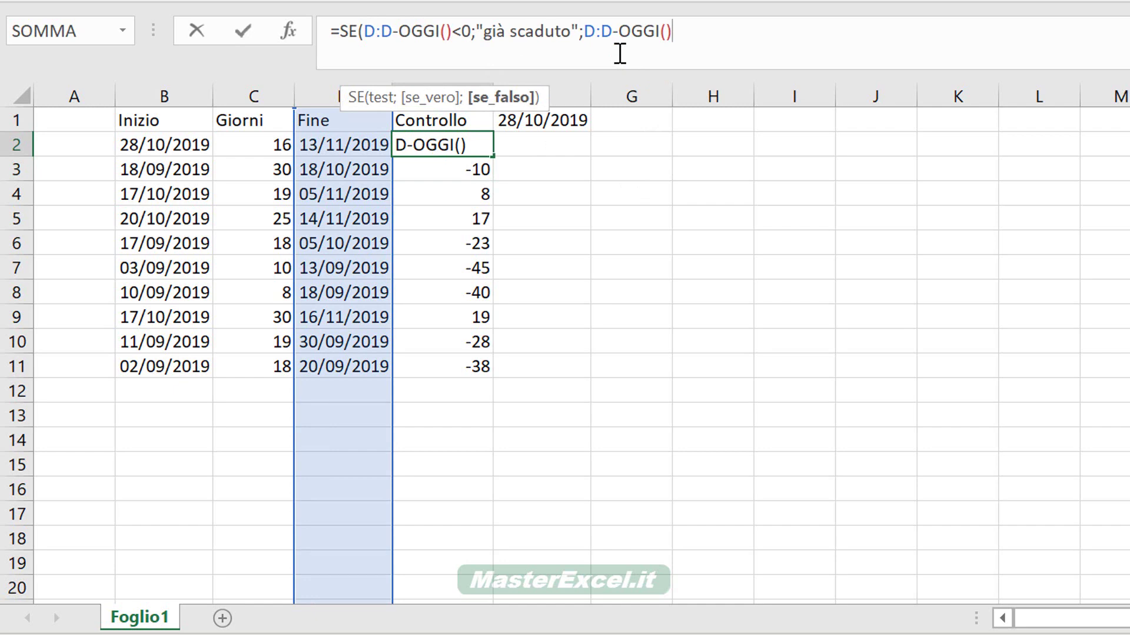
pyautogui.write(')')
pyautogui.press('Return')
# Fill the "già scaduto" formula from E2 down the Controllo column to E11.
pyautogui.click(488, 151)
pyautogui.click(497, 156)
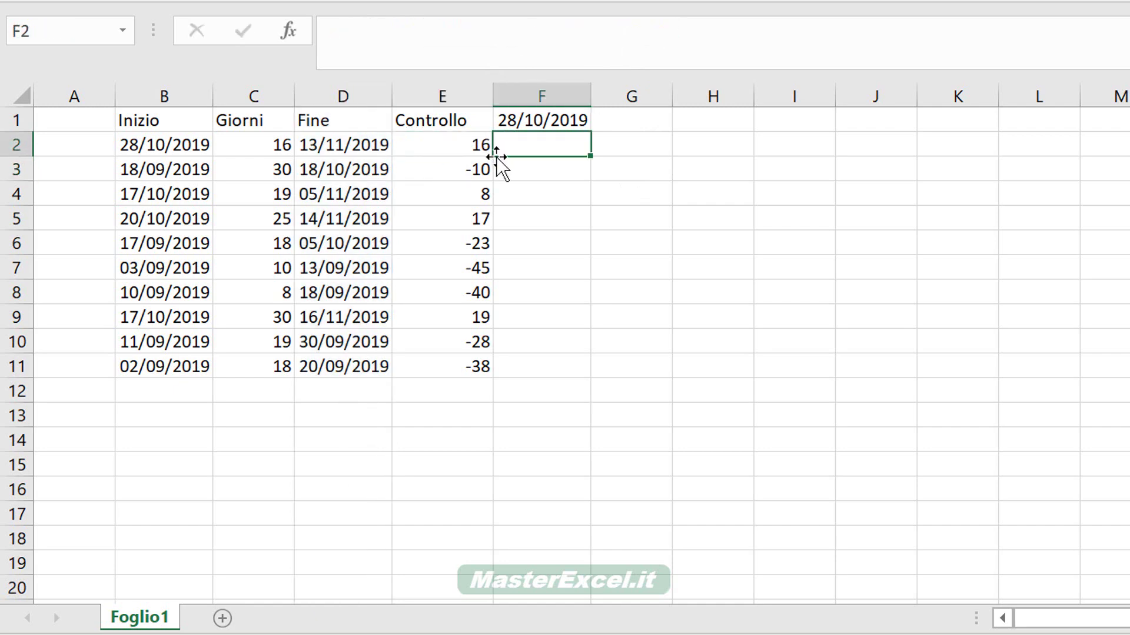
pyautogui.click(487, 152)
pyautogui.doubleClick(491, 157)
pyautogui.click(547, 169)
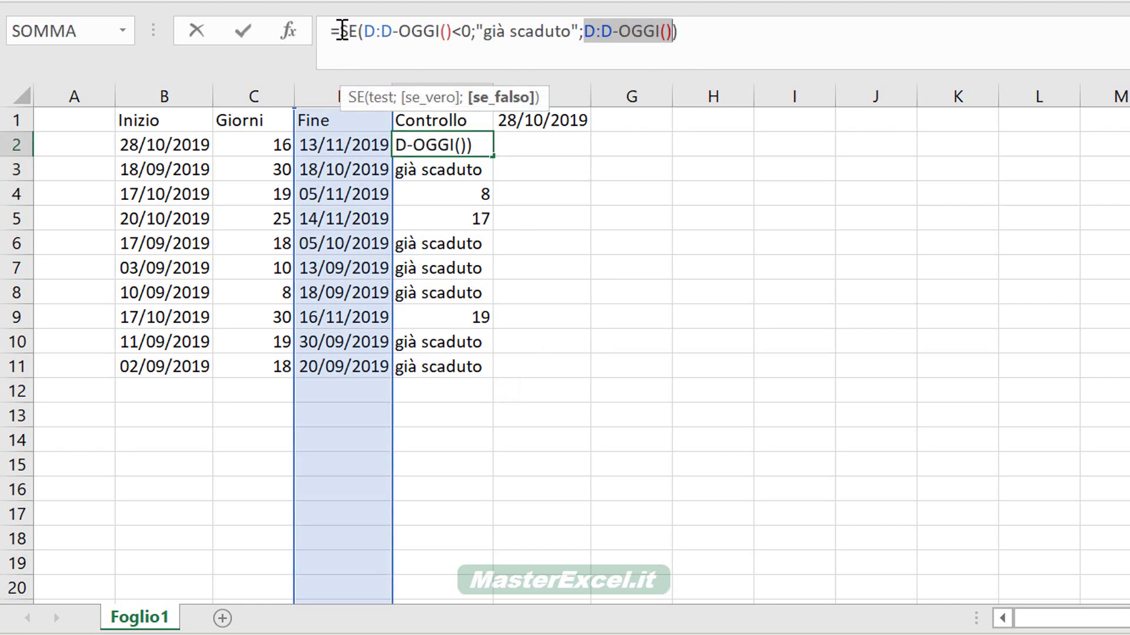
# Wrap the E2 formula in an outer SE that returns "scade oggi" when D:D-OGGI()=0, and fill it down to E11.
pyautogui.click(342, 31)
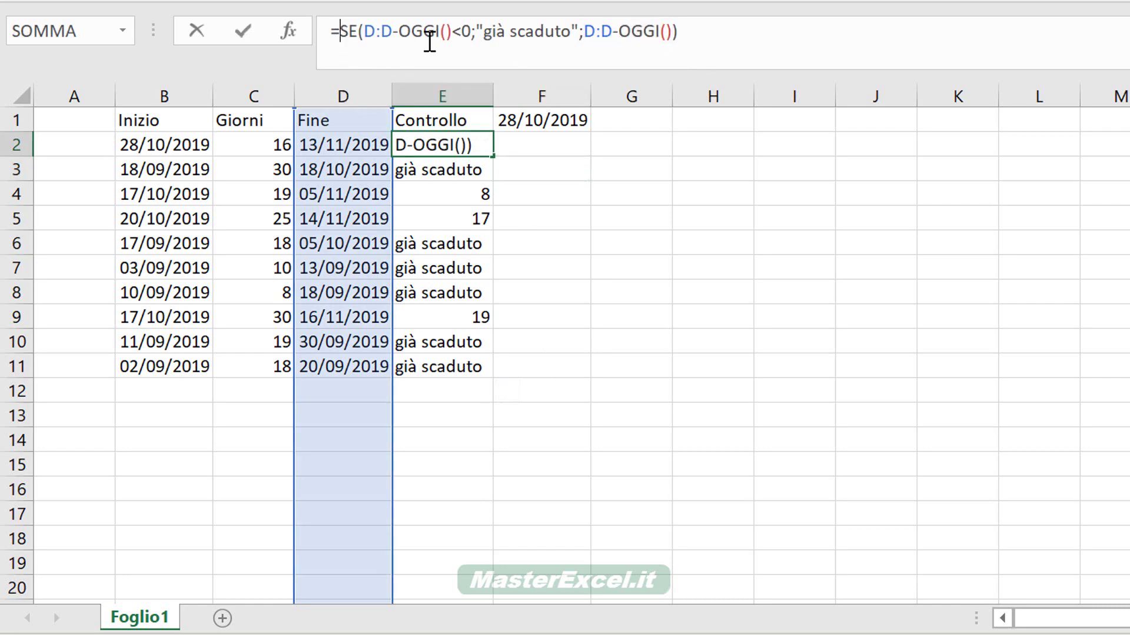
pyautogui.write('se(')
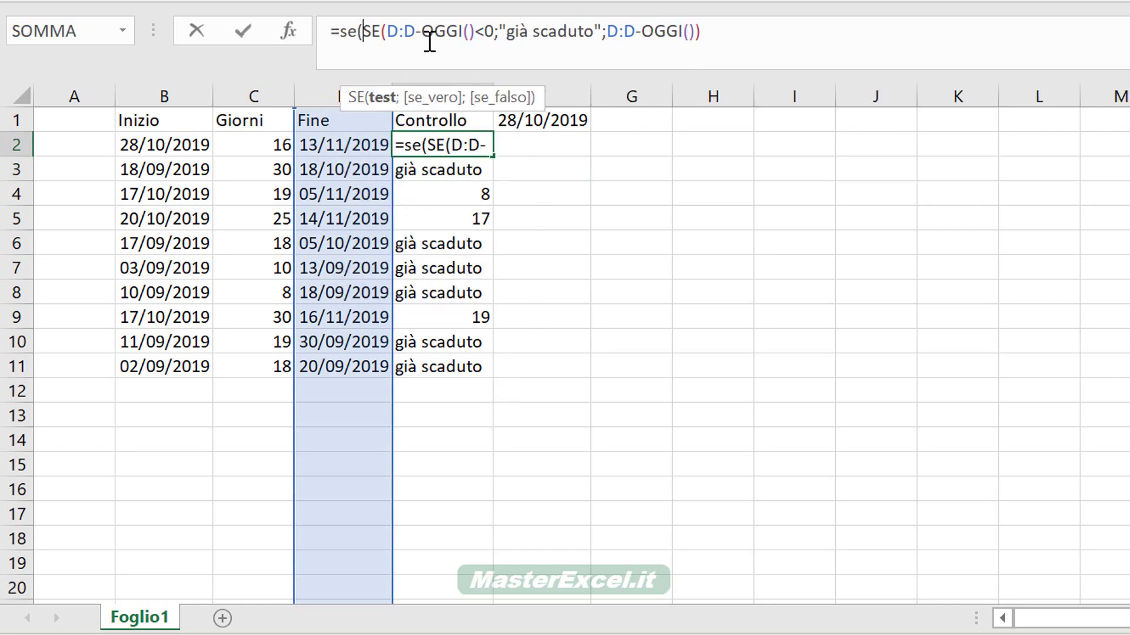
pyautogui.write('D:D-OGGI()')
pyautogui.write('=0')
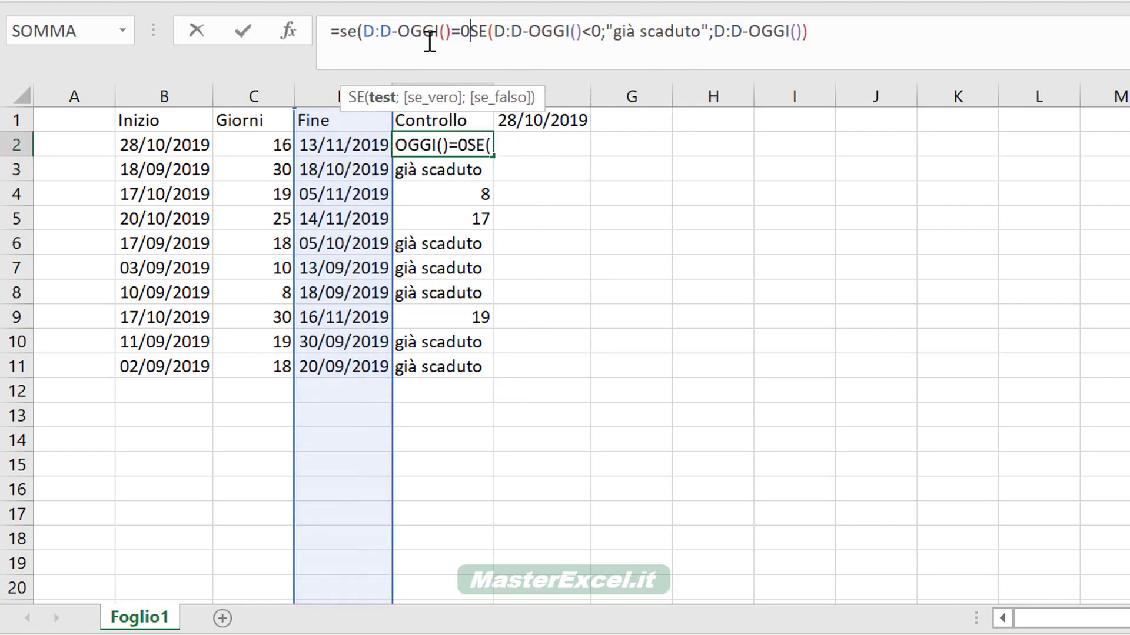
pyautogui.write(';')
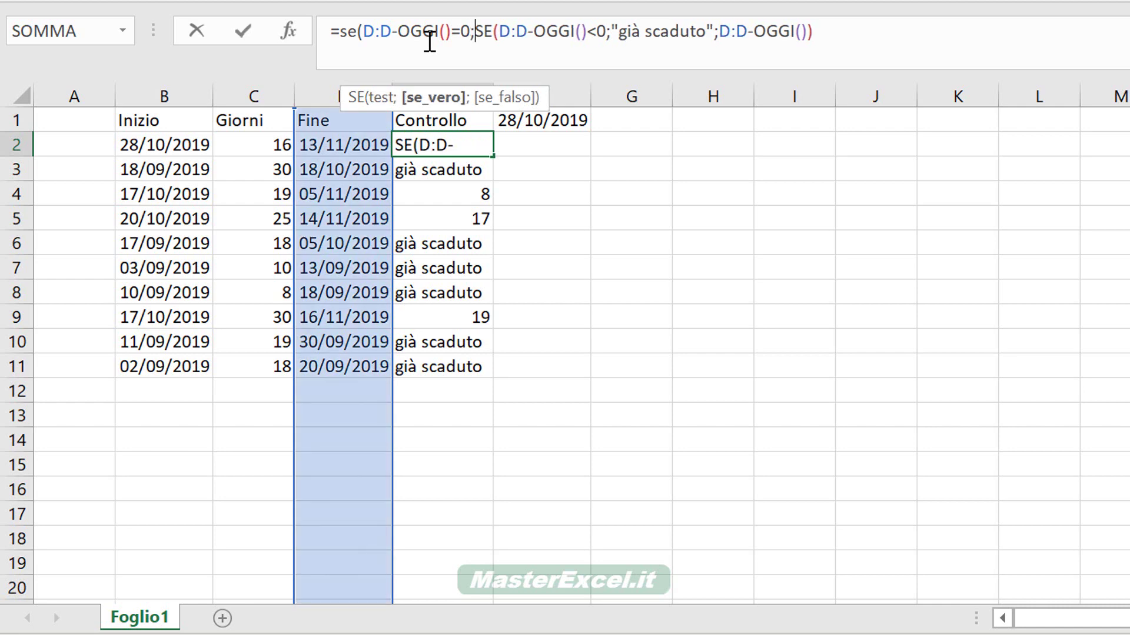
pyautogui.write('"scade oggi";')
pyautogui.click(930, 35)
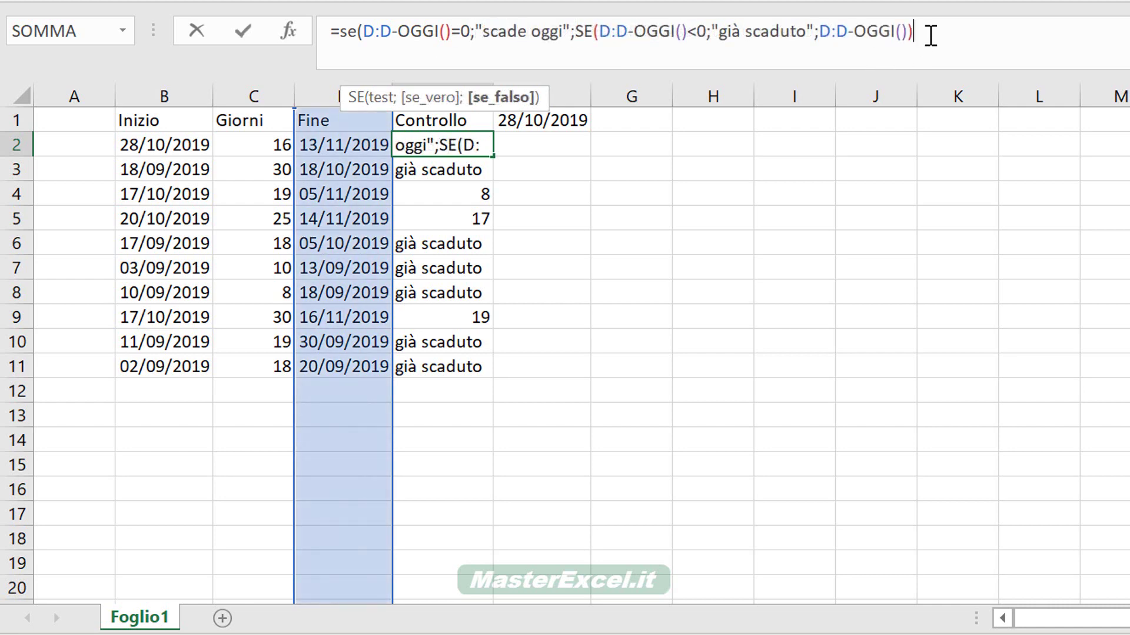
pyautogui.write(')')
pyautogui.press('Return')
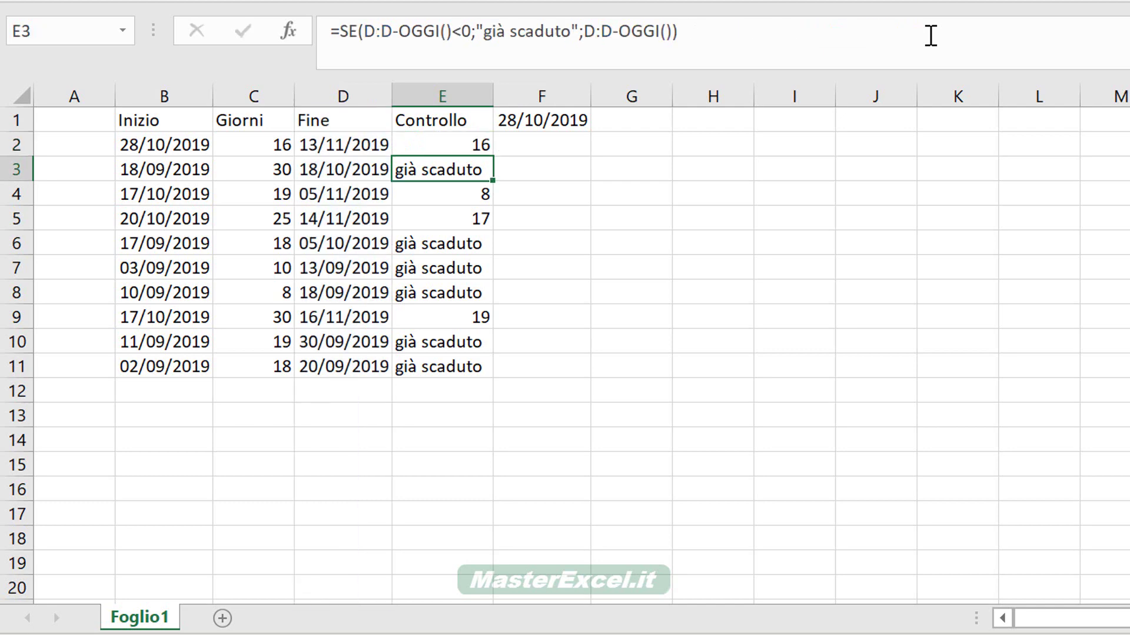
pyautogui.click(465, 145)
pyautogui.doubleClick(492, 156)
# Test the "scade oggi" condition by entering the date 28/10/2019 in D2, and undo that entry.
pyautogui.click(345, 142)
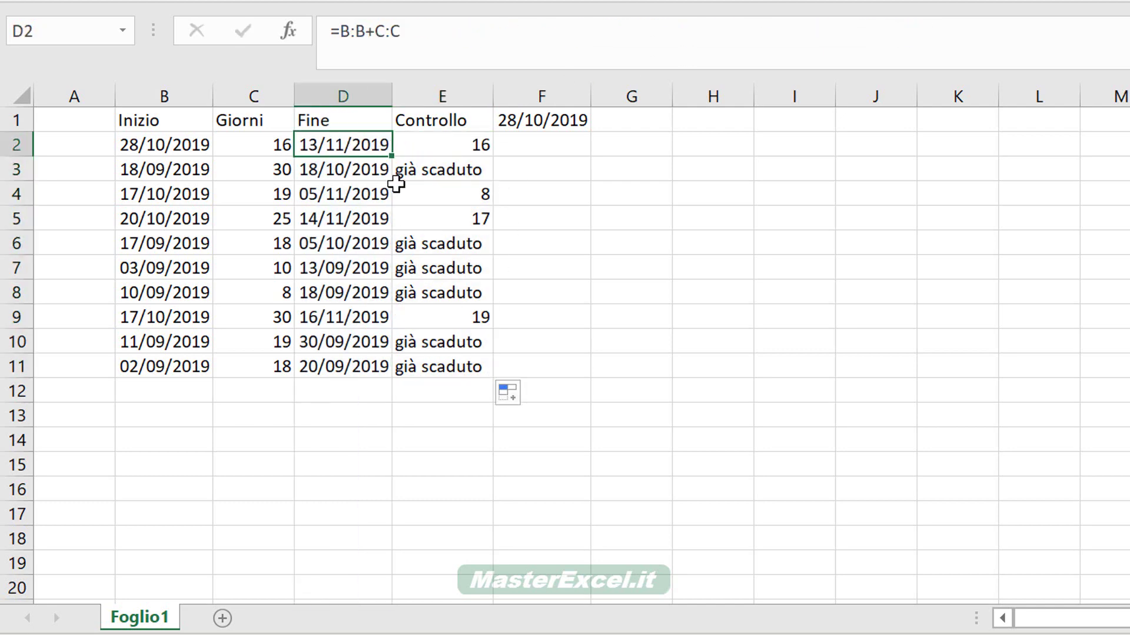
pyautogui.hotkey('ctrl', 'alt', 'a')
pyautogui.press('Return')
pyautogui.click(420, 144)
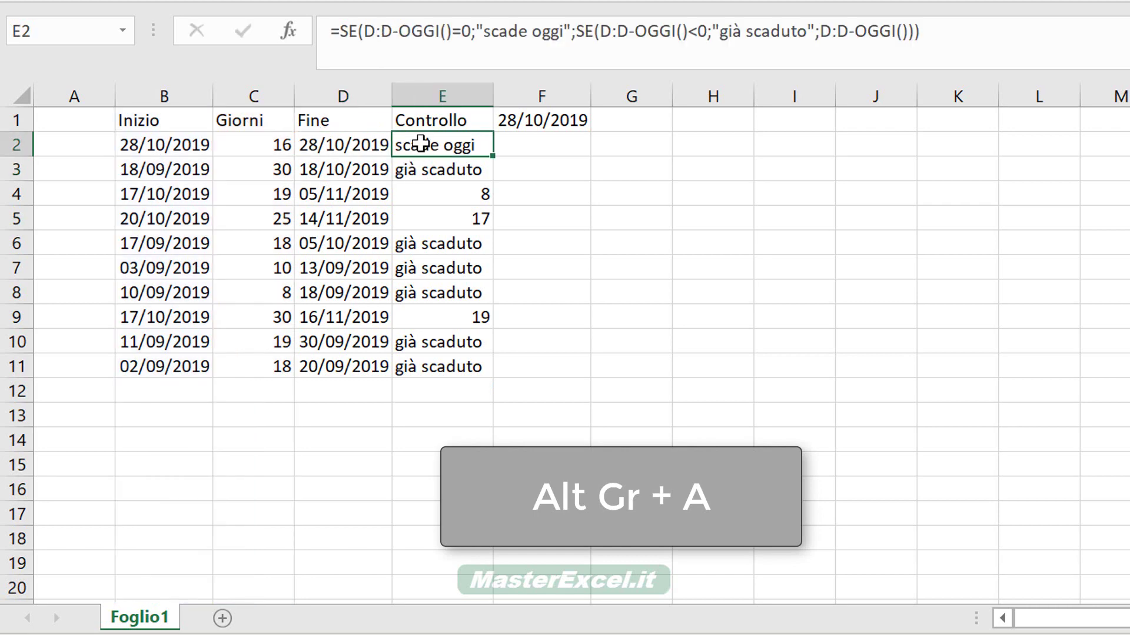
pyautogui.hotkey('ctrl', 'z')
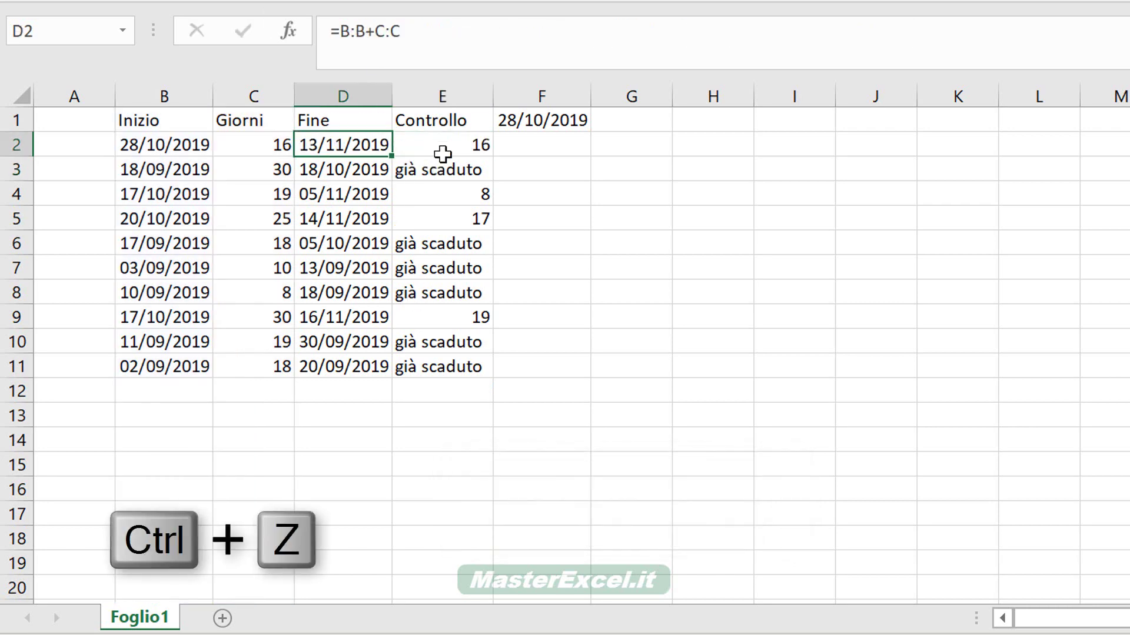
# Examine the test, true and false arguments of both SE functions in the E2 formula.
pyautogui.click(443, 154)
pyautogui.click(957, 50)
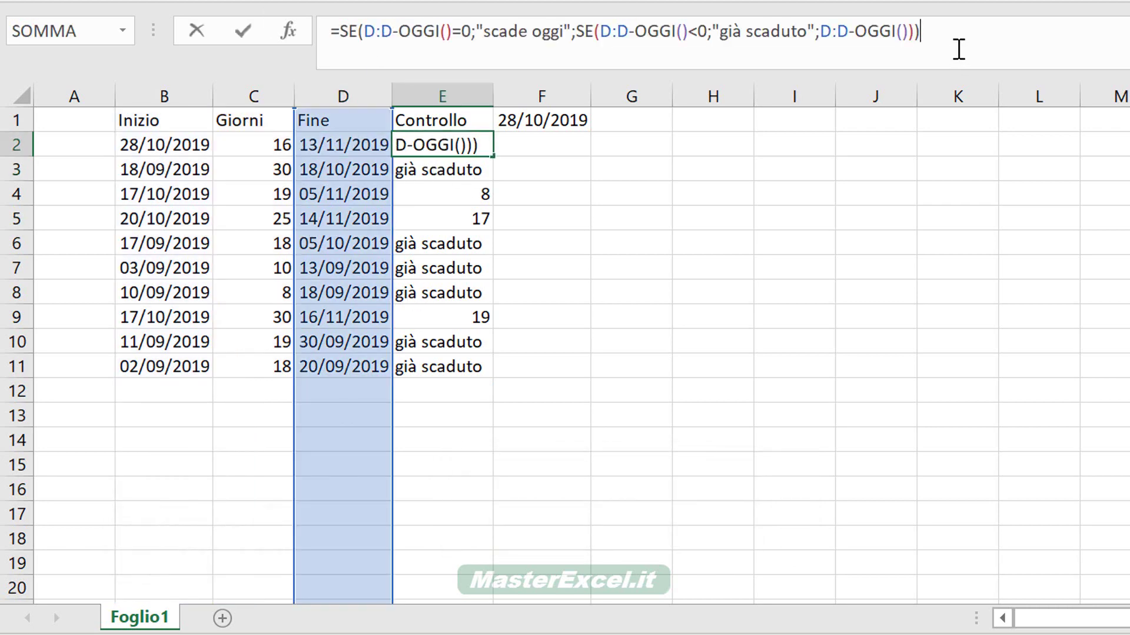
pyautogui.click(439, 35)
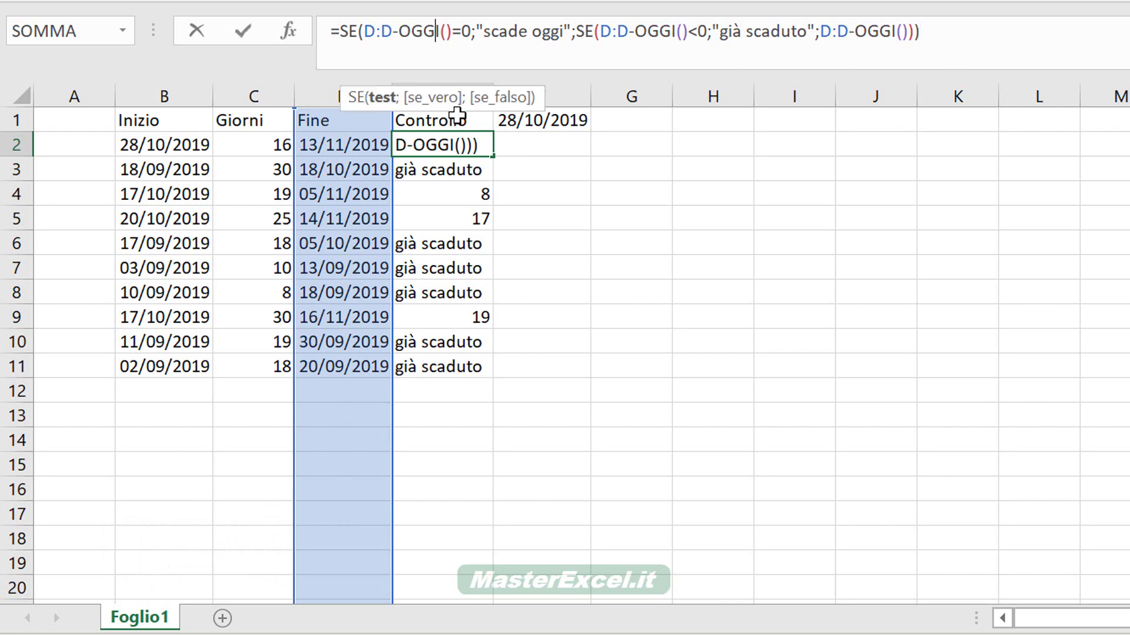
pyautogui.click(420, 98)
pyautogui.click(499, 98)
pyautogui.click(600, 35)
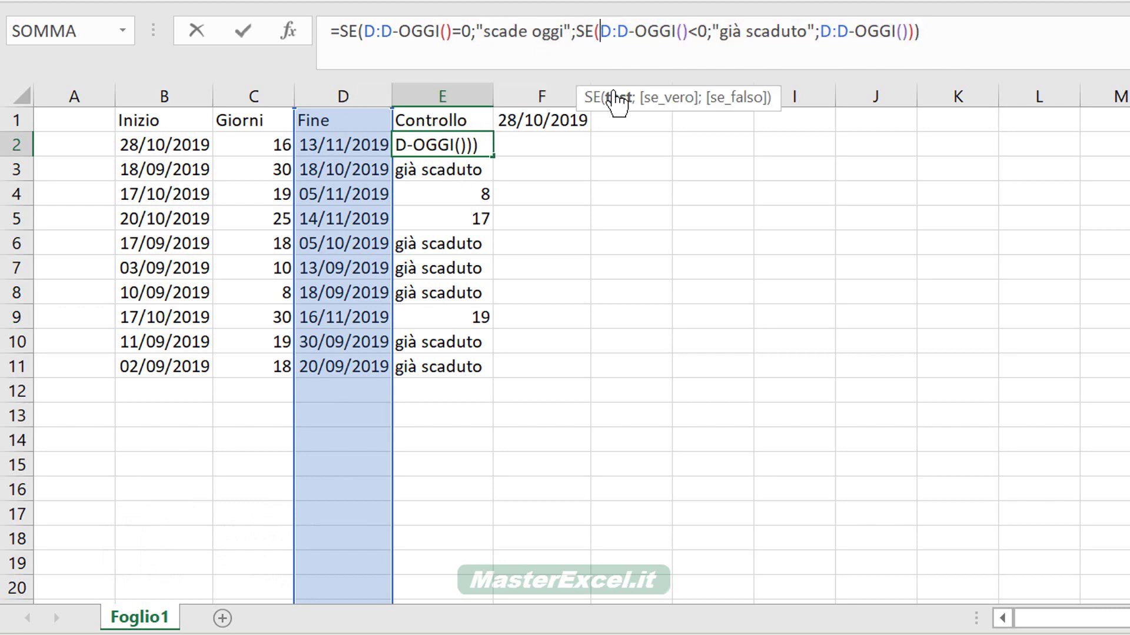
pyautogui.click(663, 98)
pyautogui.click(740, 99)
# Turn the inner SE's false argument in E2 into a third SE with the test D:D-OGGI()>0 and the text "scade tra".
pyautogui.click(821, 62)
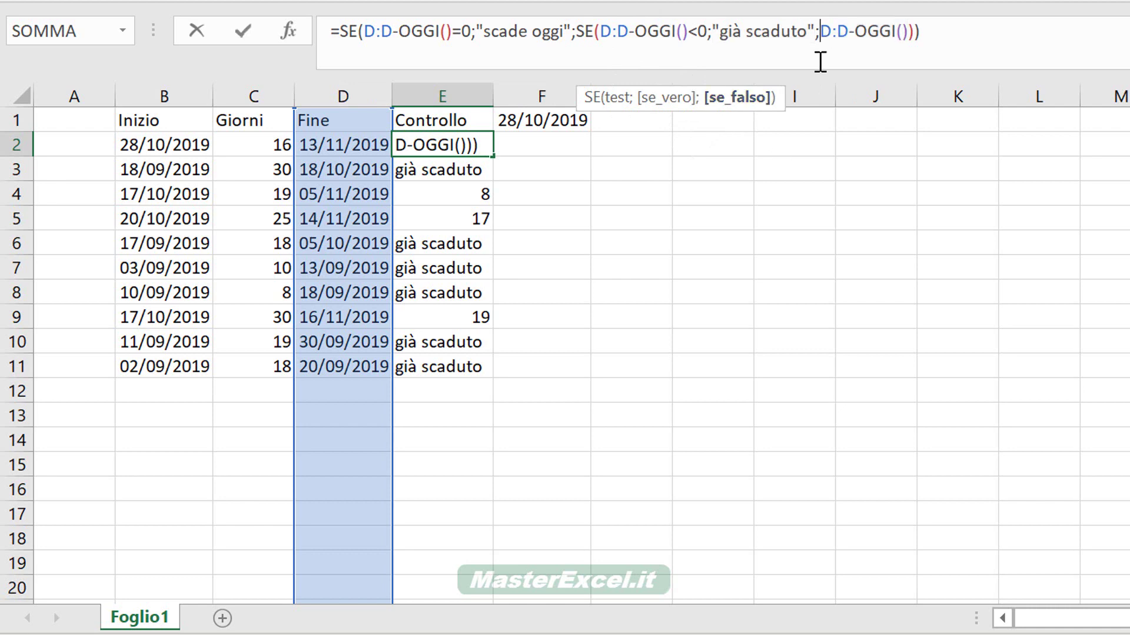
pyautogui.write('se')
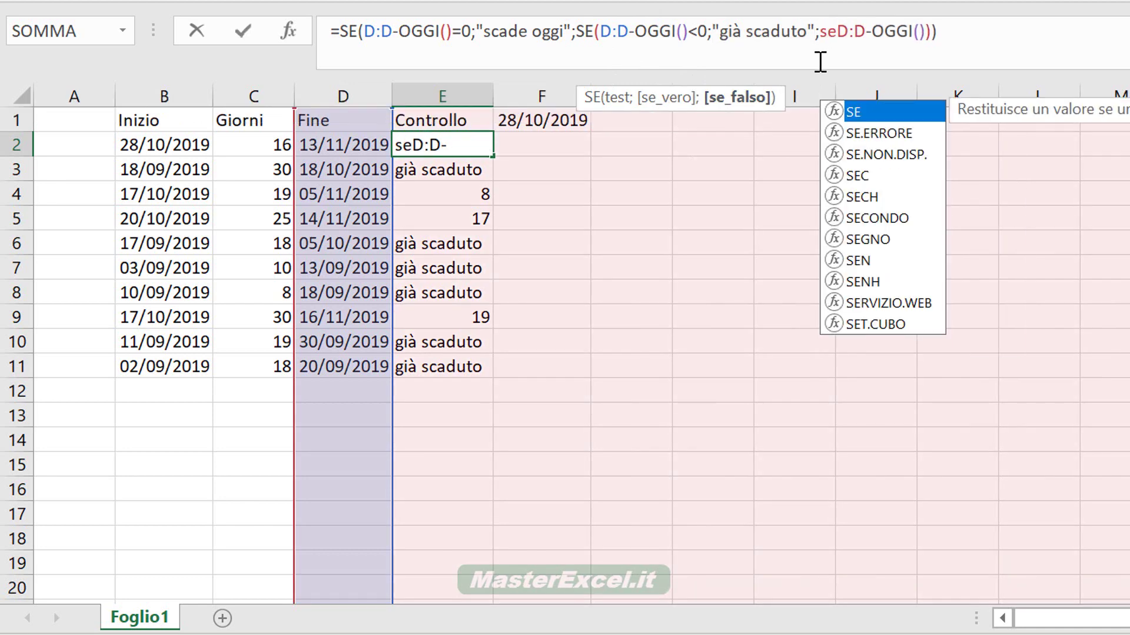
pyautogui.write('(D:D-OGGI()>')
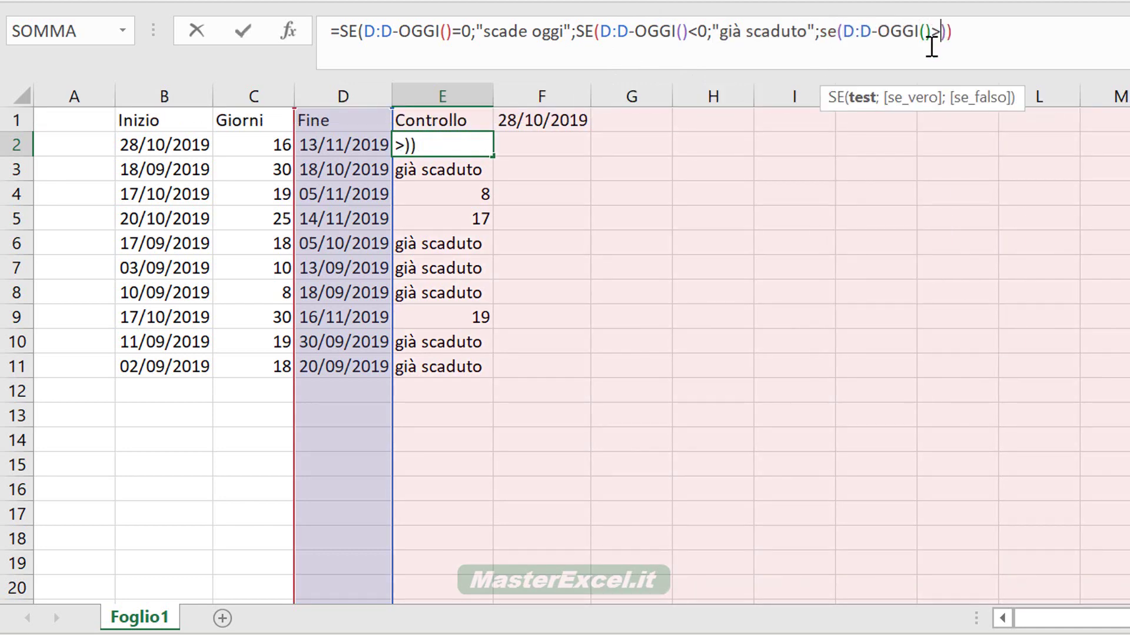
pyautogui.write('0;')
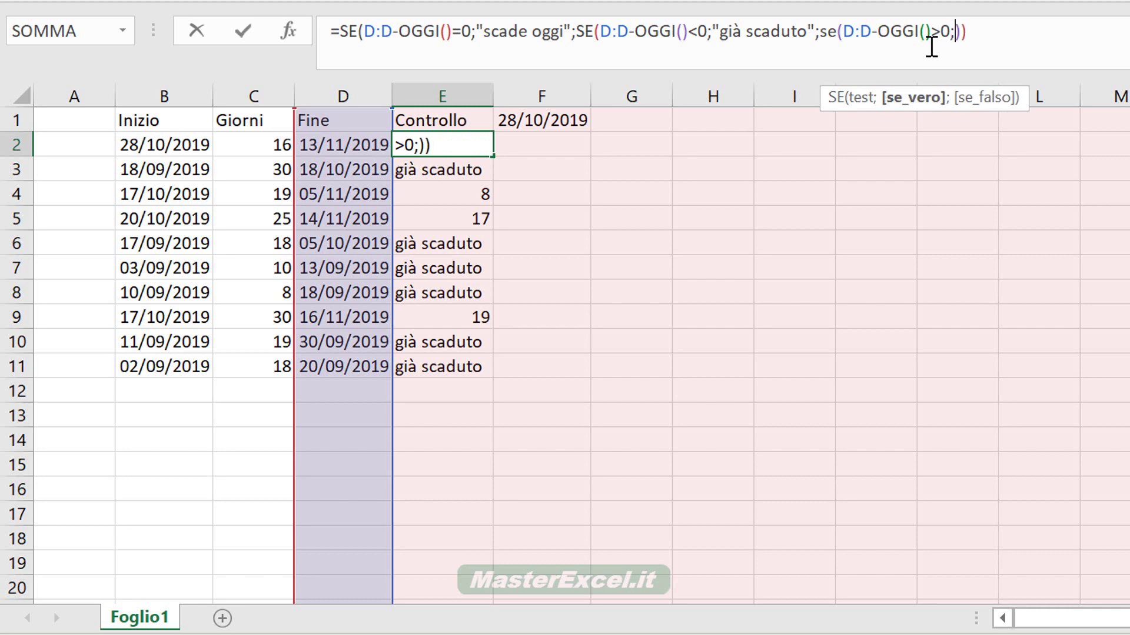
pyautogui.write('"scade tra"')
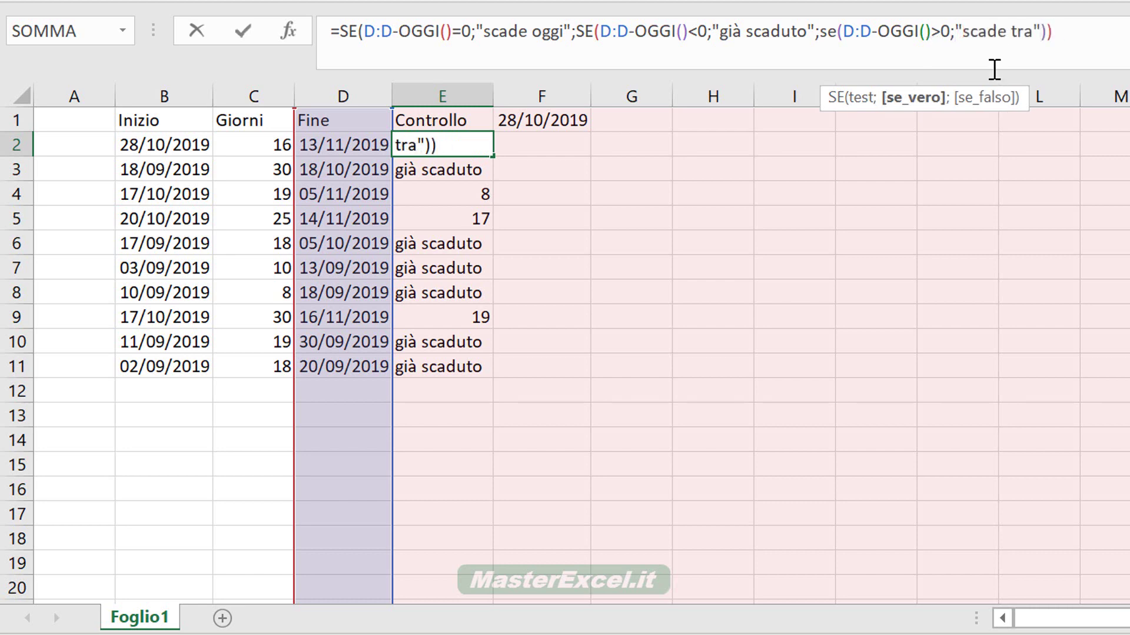
# Append &D:D-OGGI()&" giorni" to the text "scade tra ", close the E2 formula, and fill it down to E11.
pyautogui.write('&')
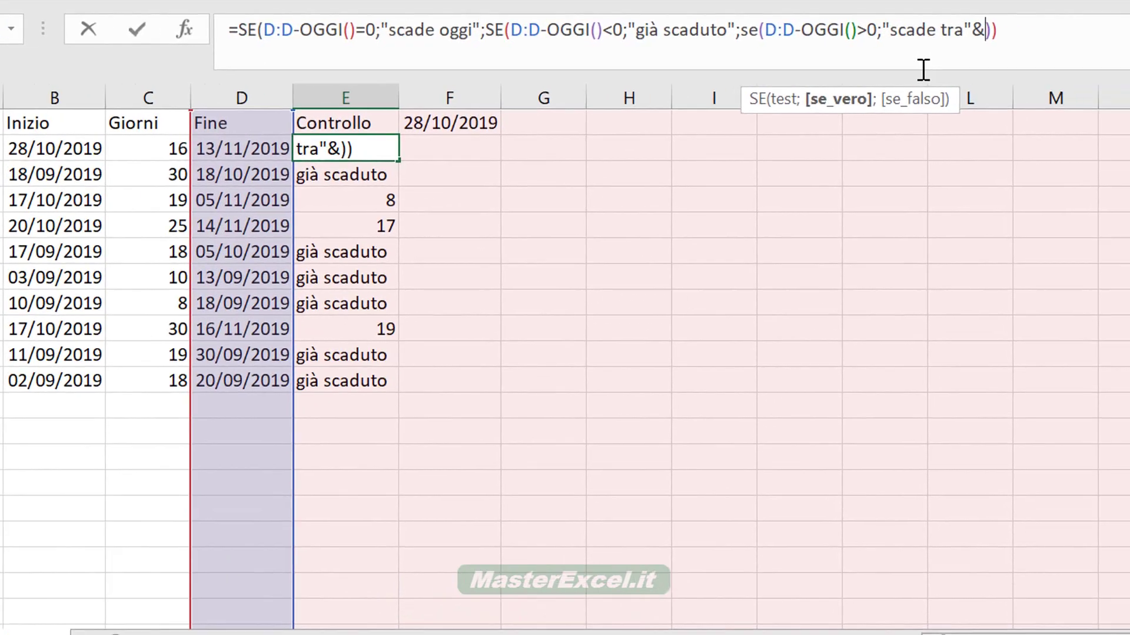
pyautogui.write('D:D-OGGI()')
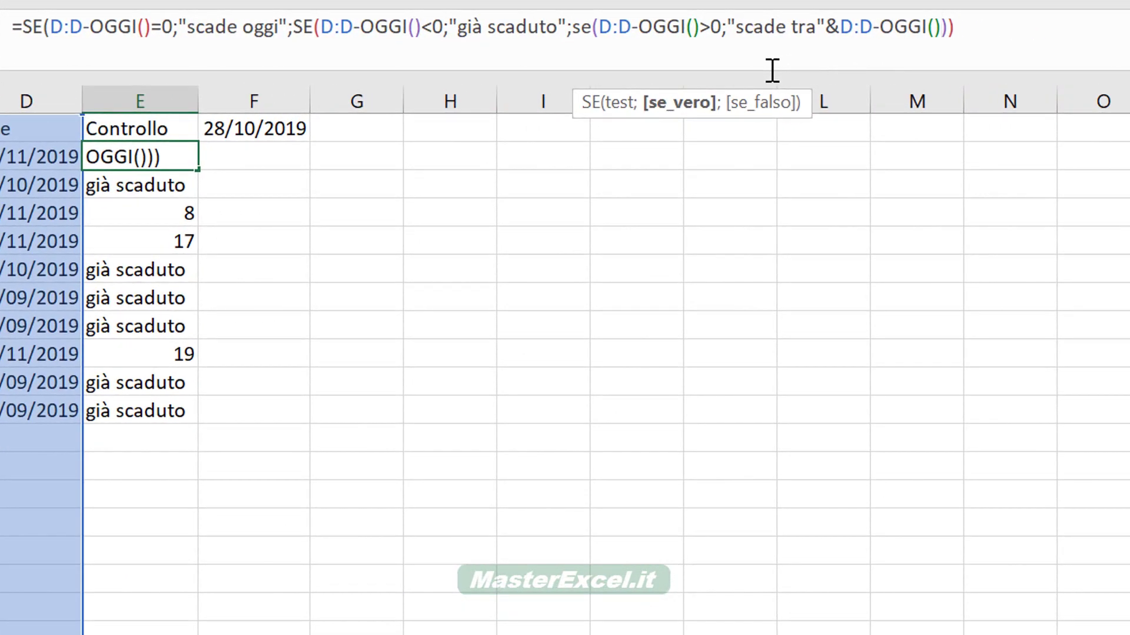
pyautogui.write('&')
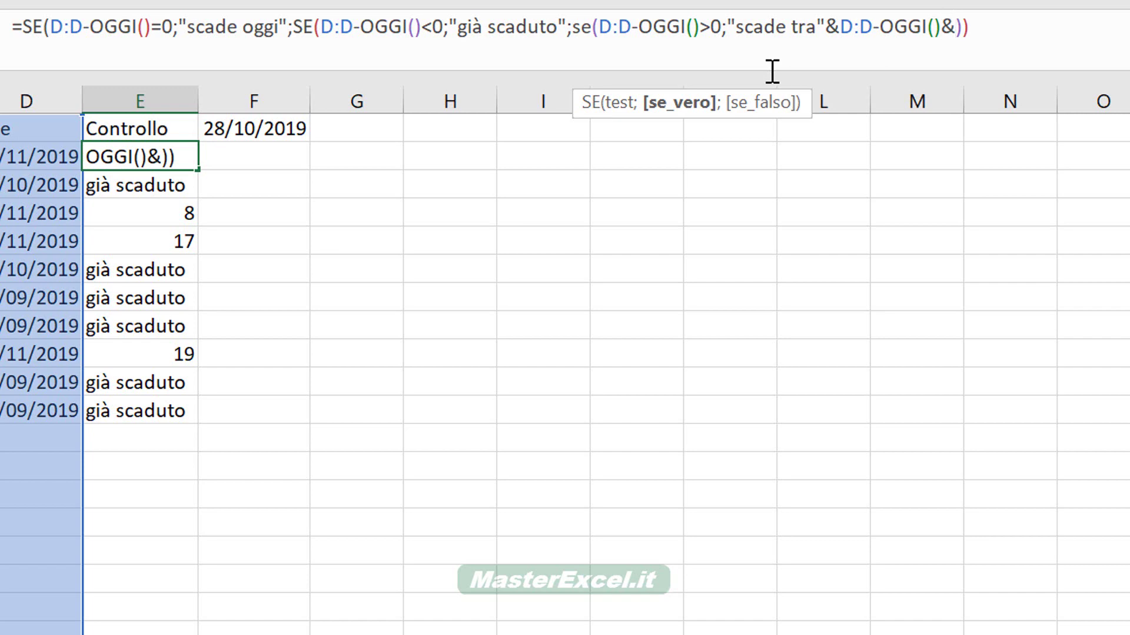
pyautogui.write('"')
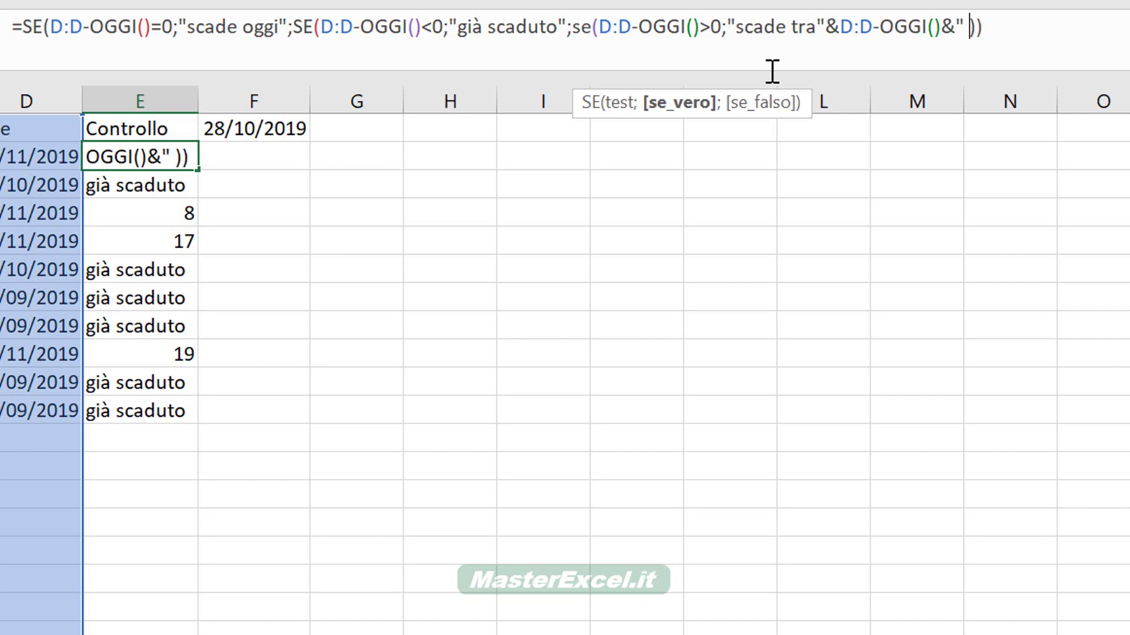
pyautogui.write(' giorni"')
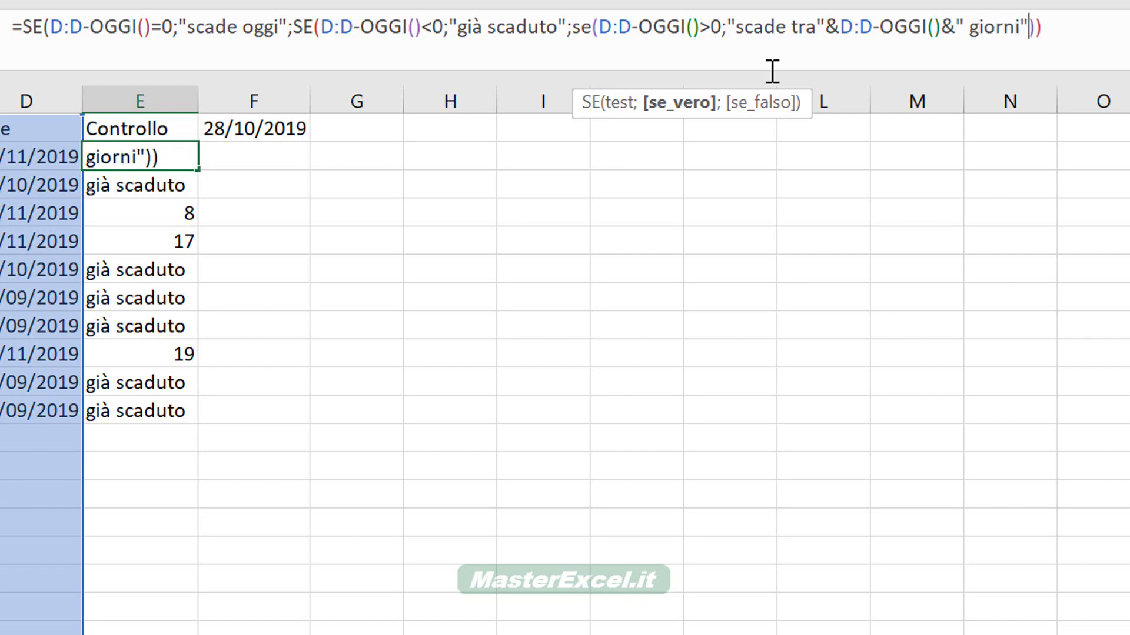
pyautogui.click(815, 27)
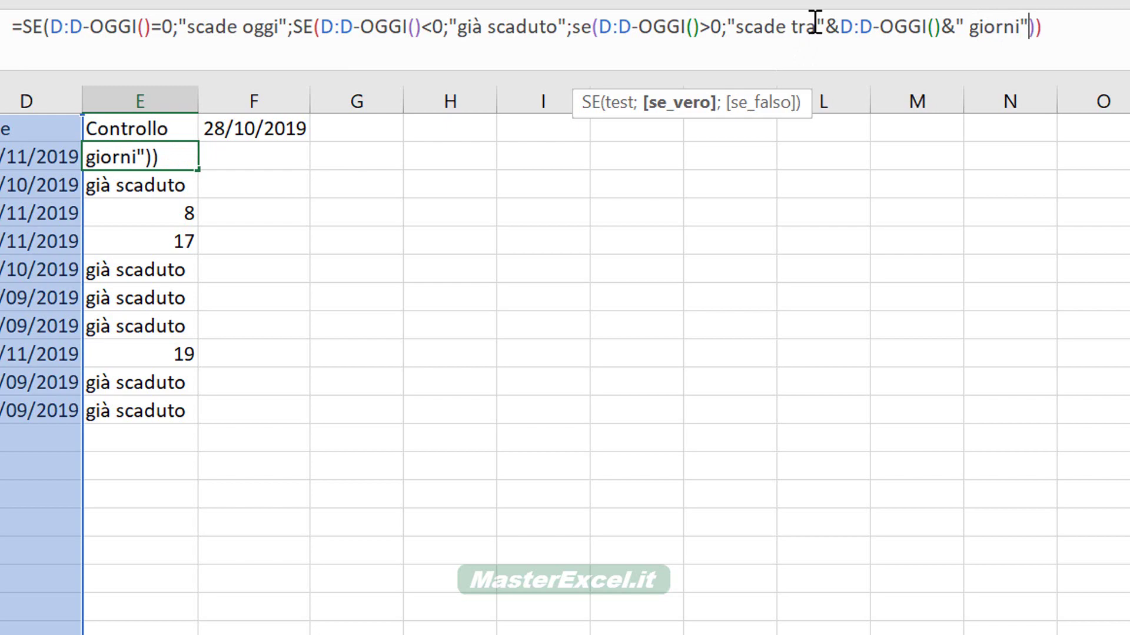
pyautogui.click(1103, 30)
pyautogui.press('Return')
pyautogui.press('Return')
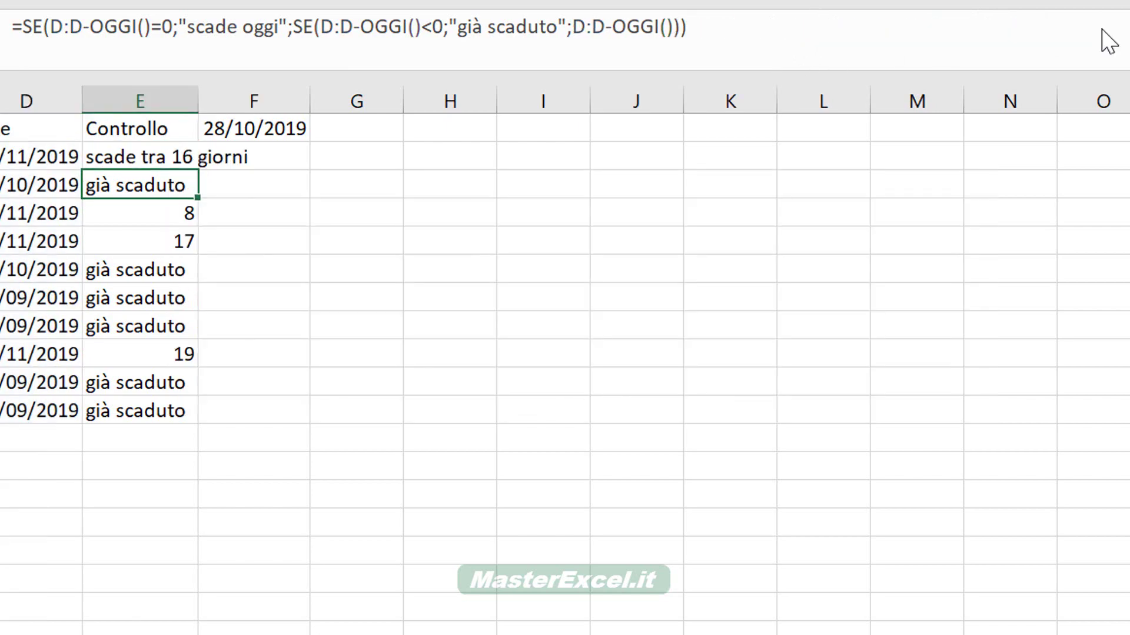
pyautogui.click(141, 157)
pyautogui.doubleClick(199, 169)
# Clear the current date from F1 and turn on filters for the table's header row.
pyautogui.click(335, 211)
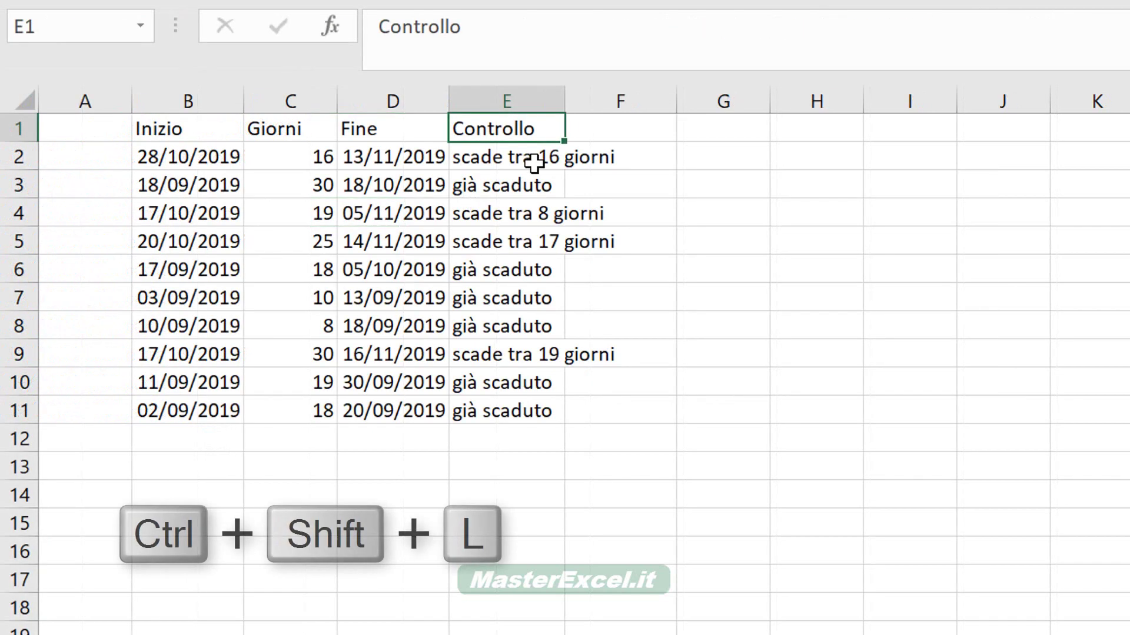
pyautogui.hotkey('ctrl', 'shift', 'l')
pyautogui.click(552, 127)
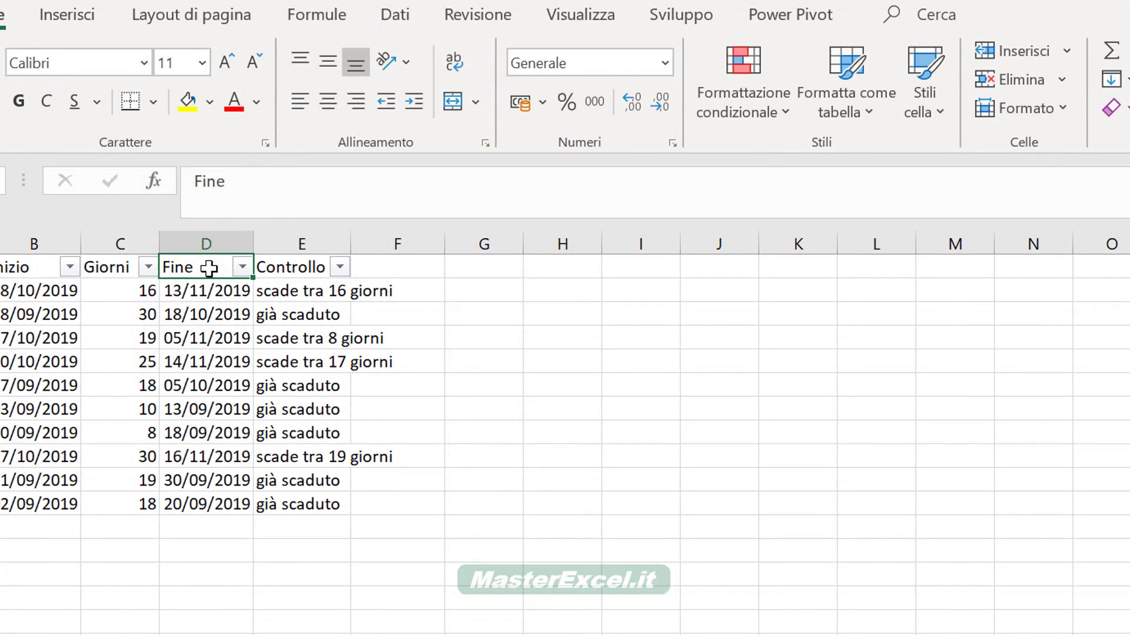
# Apply the three circled symbols icon set (check, exclamation mark, cross) as conditional formatting to D1:D11 in the Fine column.
pyautogui.moveTo(209, 268); pyautogui.dragTo(213, 497)
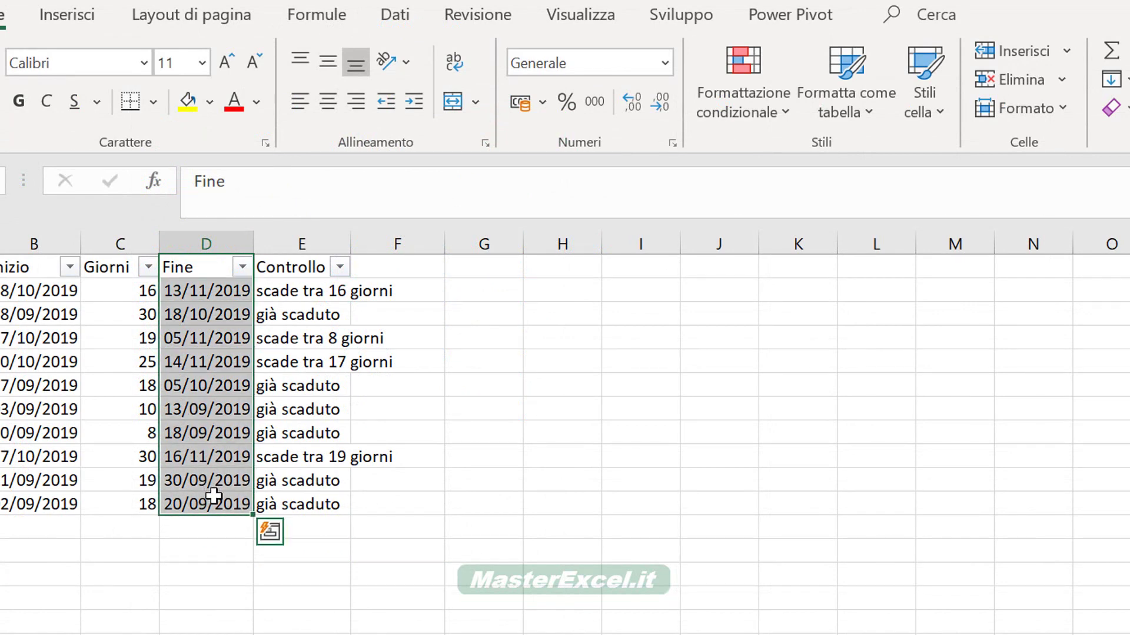
pyautogui.click(214, 237)
pyautogui.moveTo(209, 268); pyautogui.dragTo(206, 503)
pyautogui.click(753, 95)
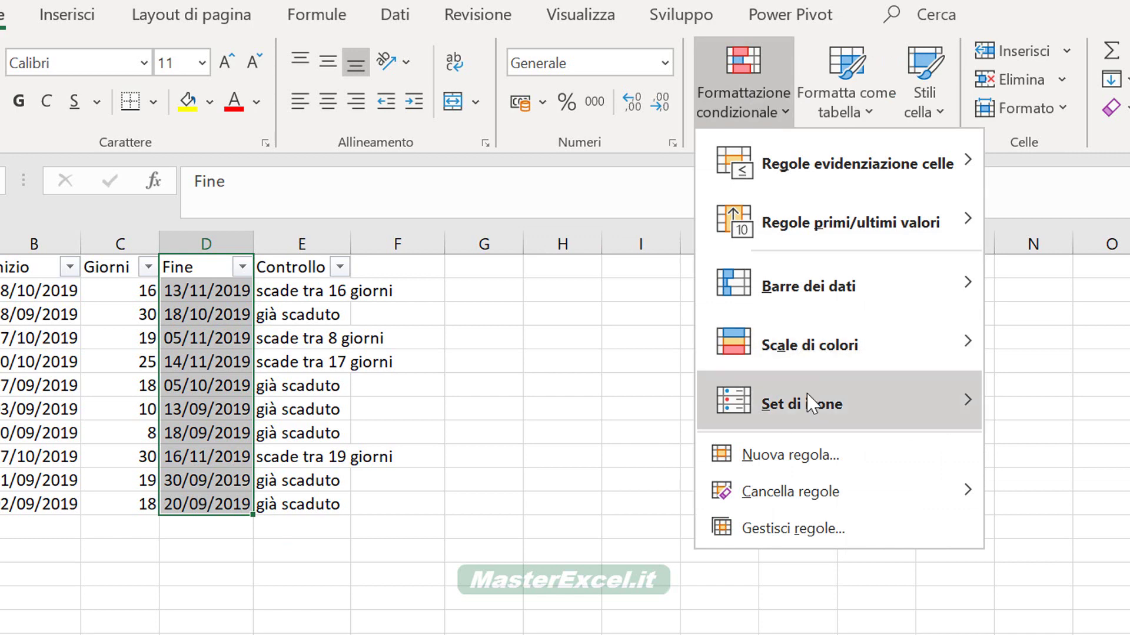
pyautogui.moveTo(859, 406)
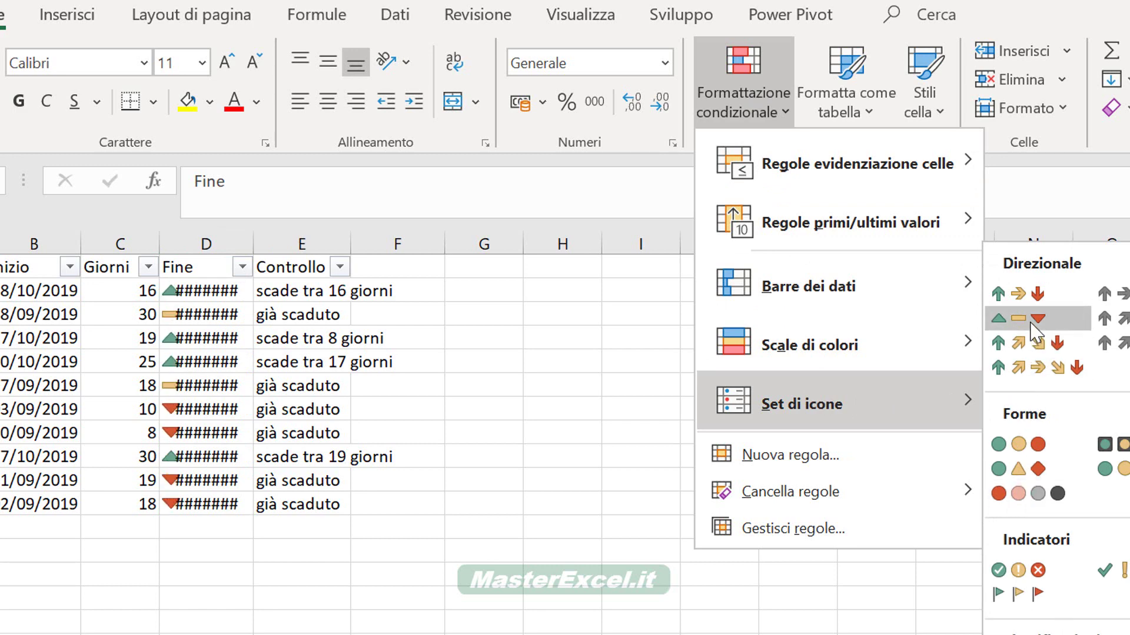
pyautogui.click(1018, 570)
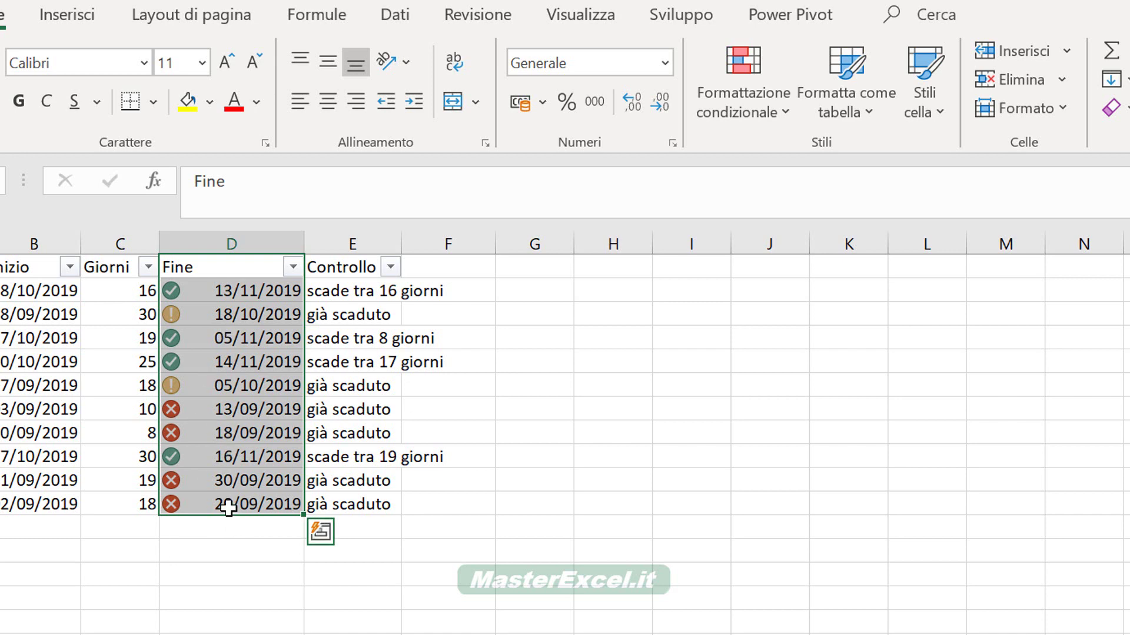
# Open the icon set rule from the conditional formatting rules and remove it from the Fine column.
pyautogui.click(768, 98)
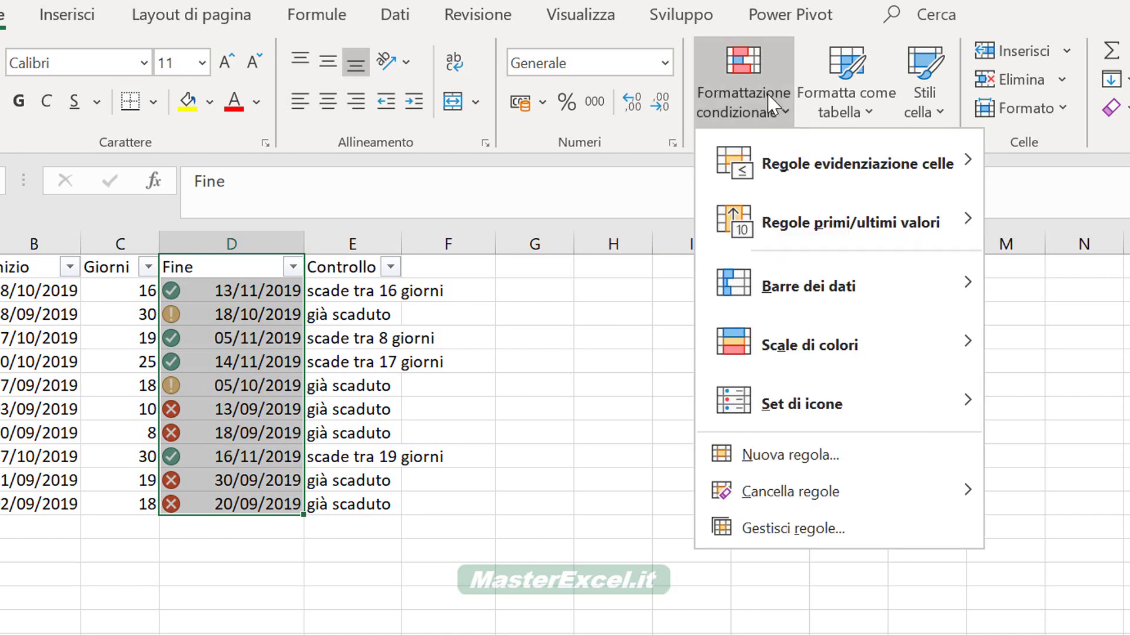
pyautogui.click(796, 528)
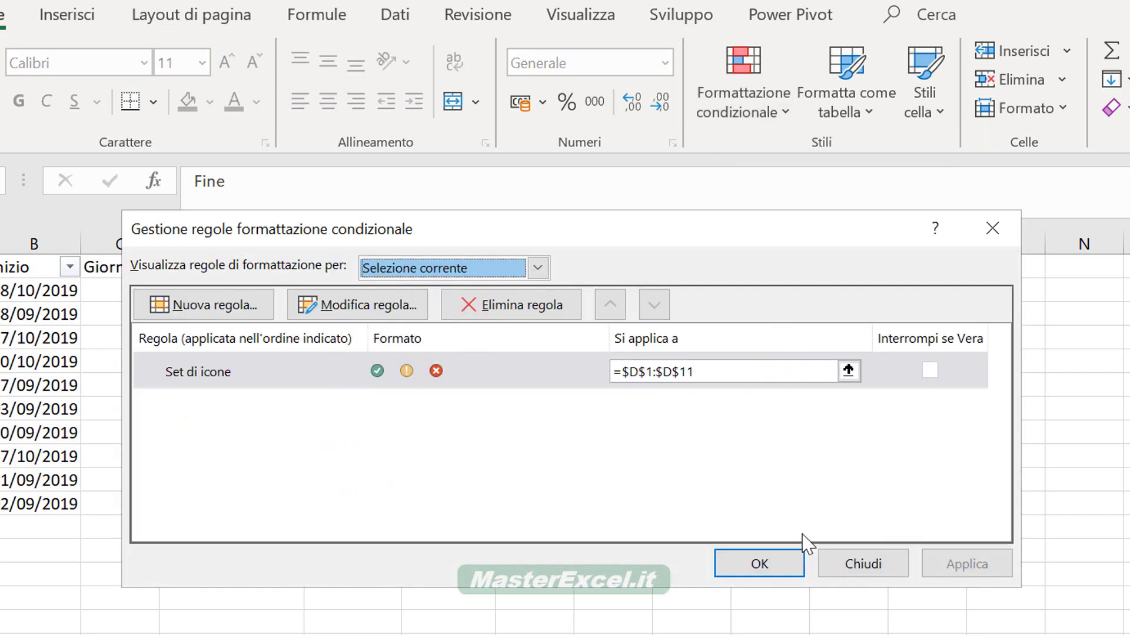
pyautogui.click(300, 372)
pyautogui.click(338, 305)
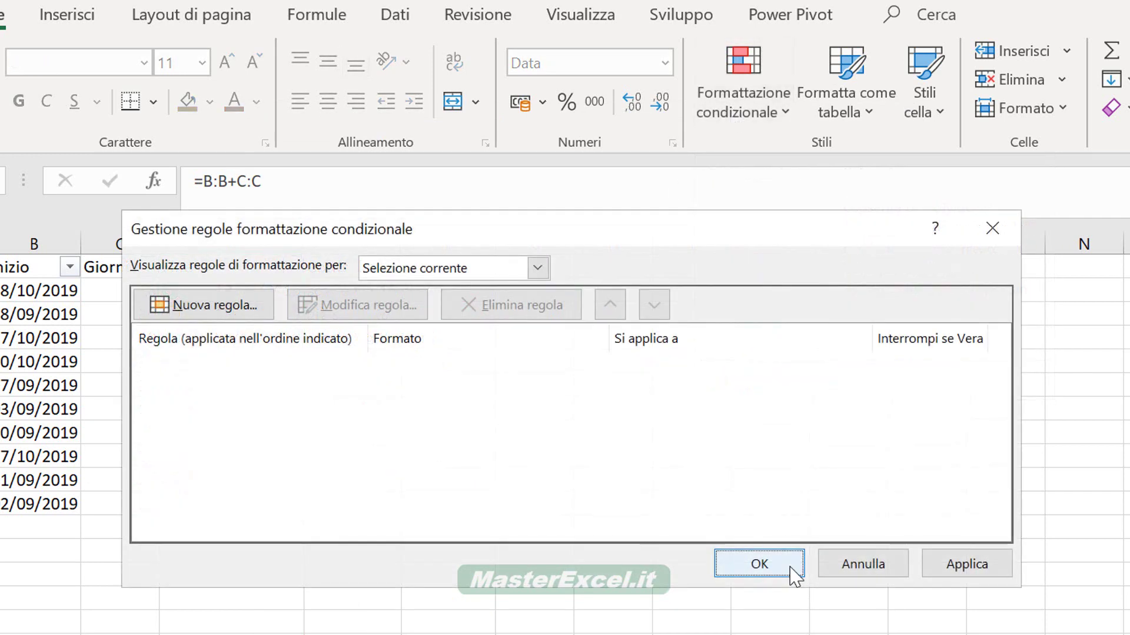
pyautogui.click(792, 568)
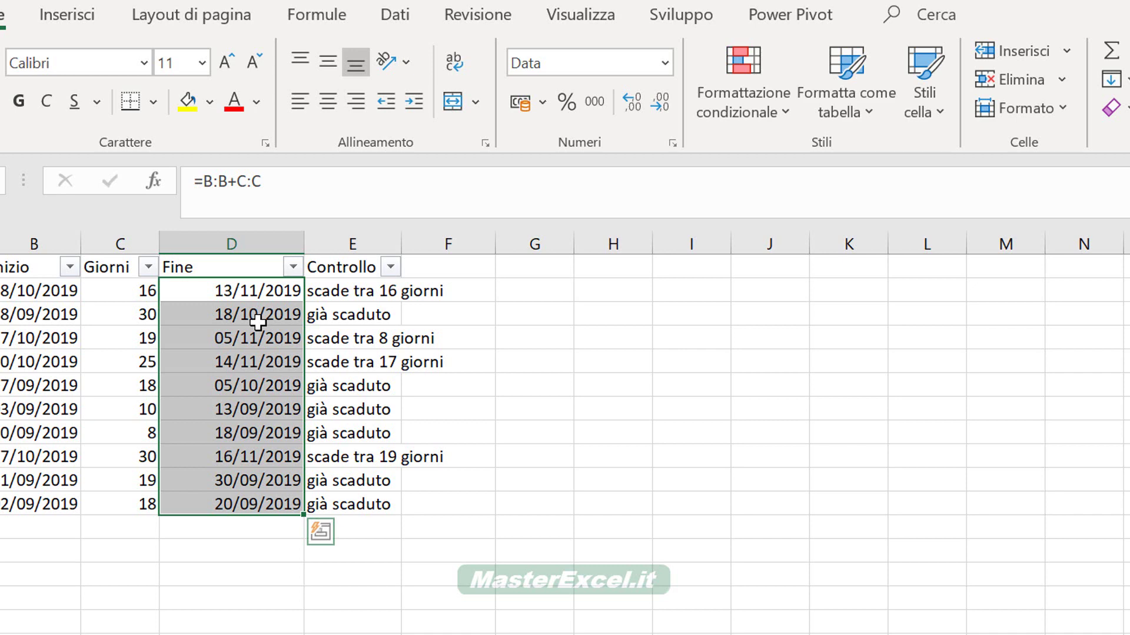
# Highlight Fine dates in D2:D11 that are less than =oggi() with light red fill and dark red text.
pyautogui.click(772, 99)
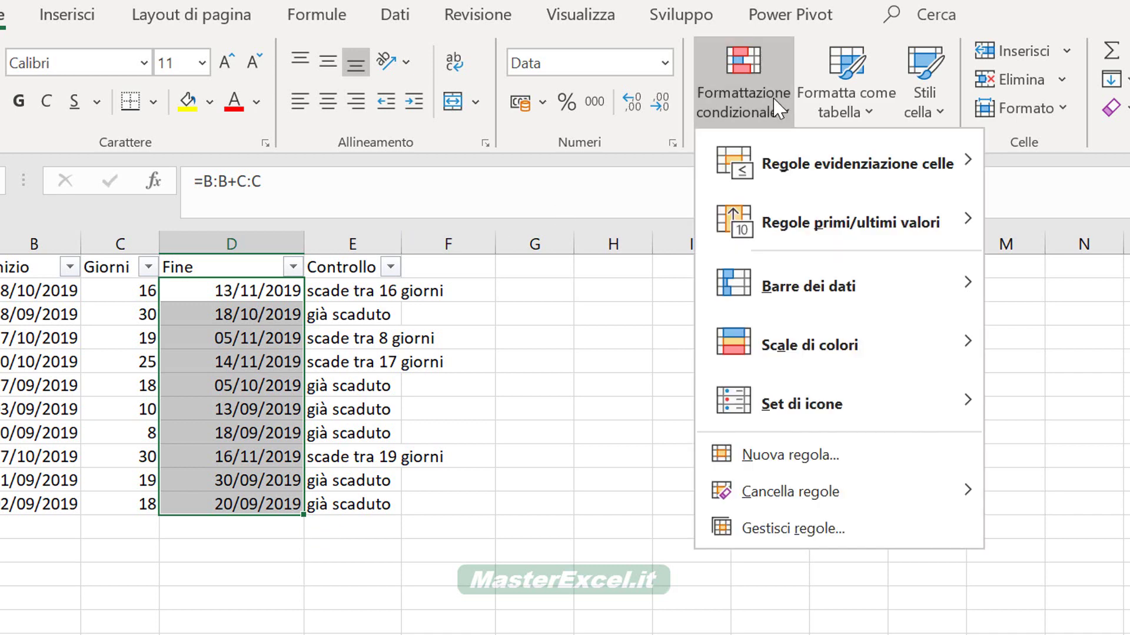
pyautogui.moveTo(759, 176)
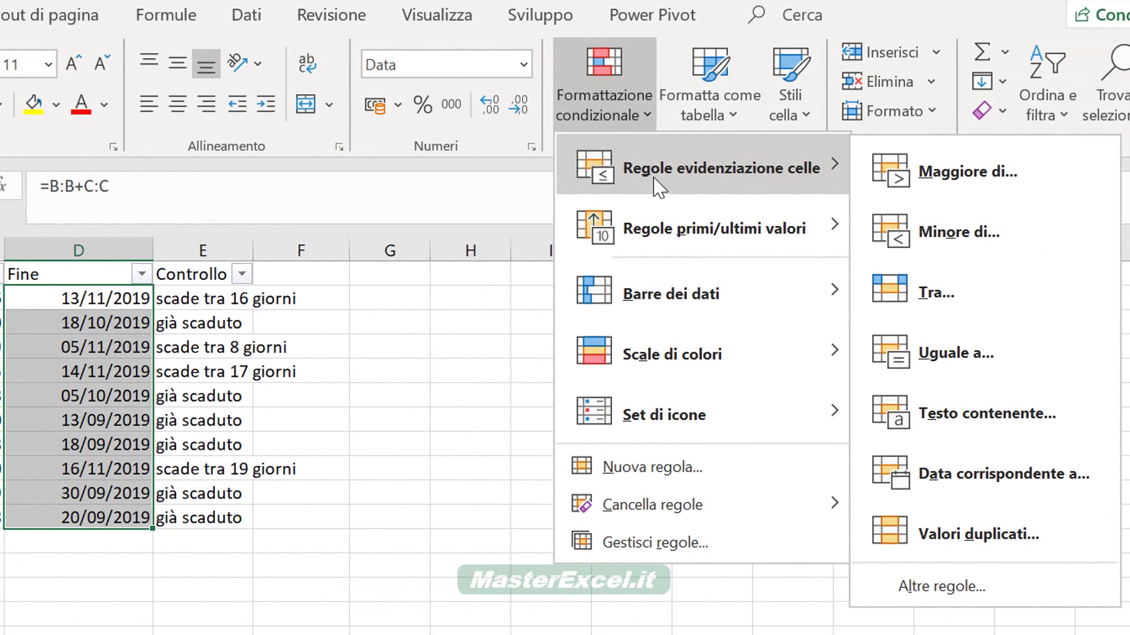
pyautogui.click(977, 236)
pyautogui.write('=og')
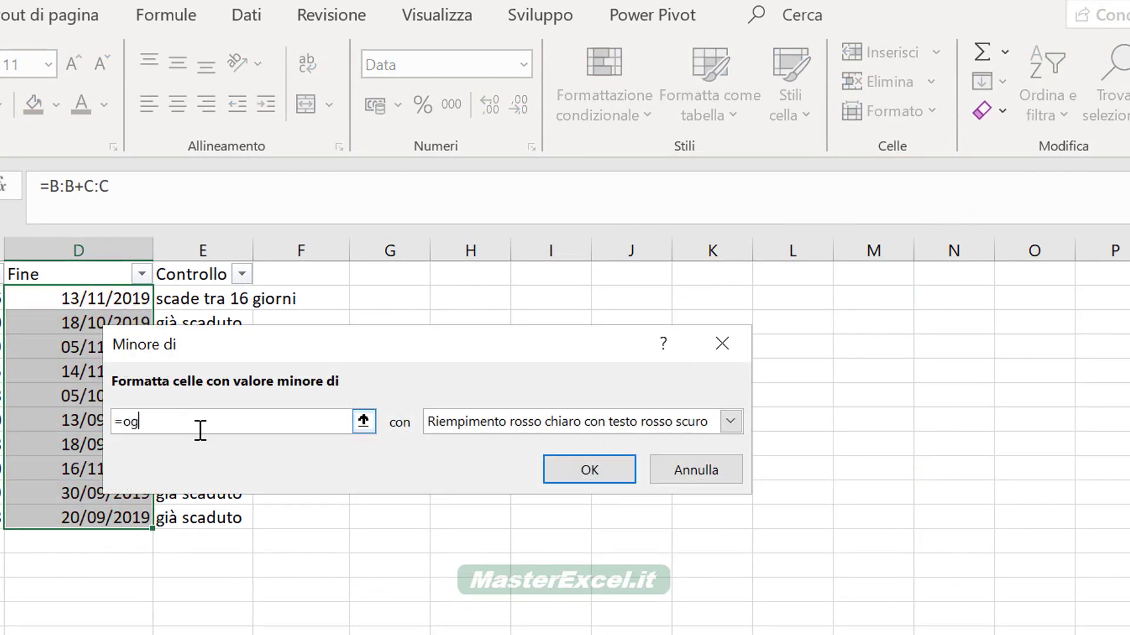
pyautogui.write('gi()')
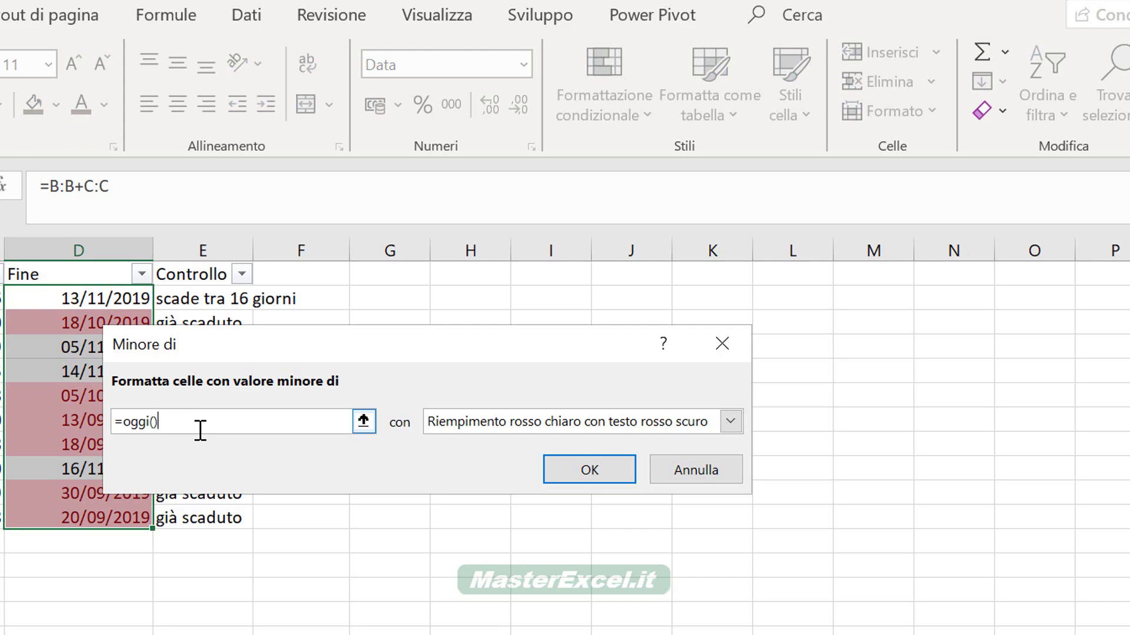
pyautogui.click(731, 421)
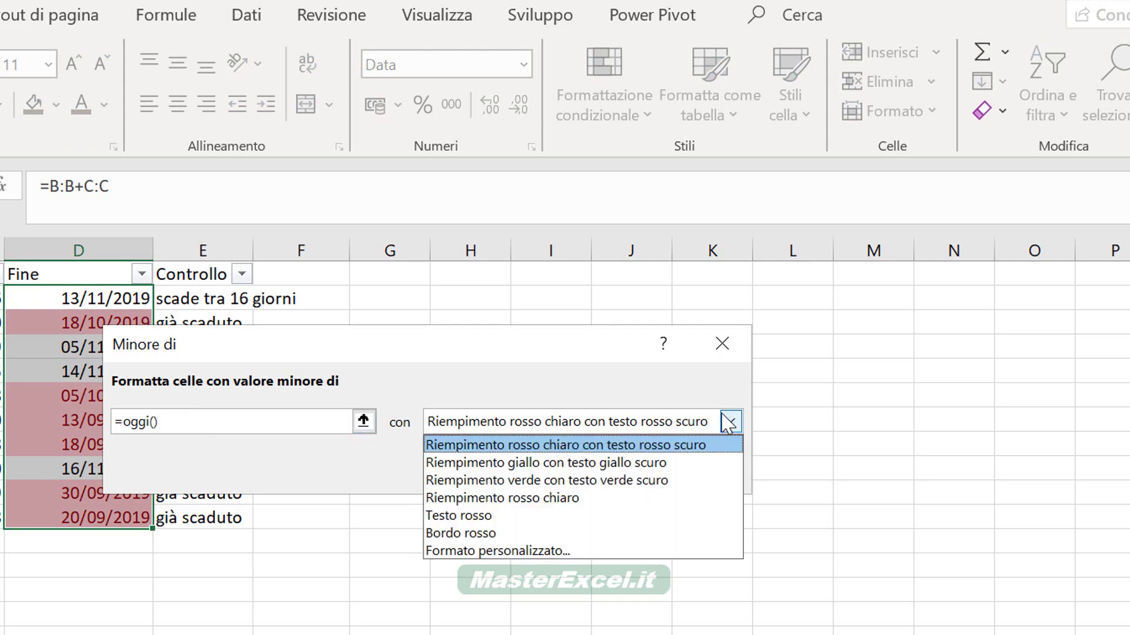
pyautogui.click(589, 449)
pyautogui.click(593, 476)
pyautogui.click(363, 421)
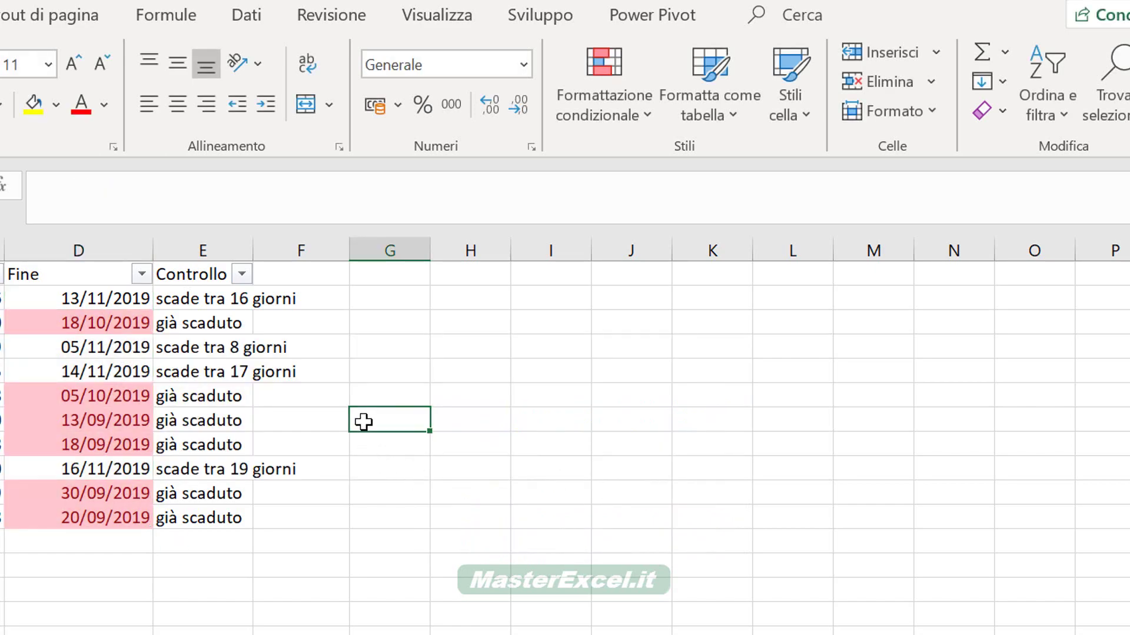
# Filter the Fine column by the light red cell colour.
pyautogui.click(125, 300)
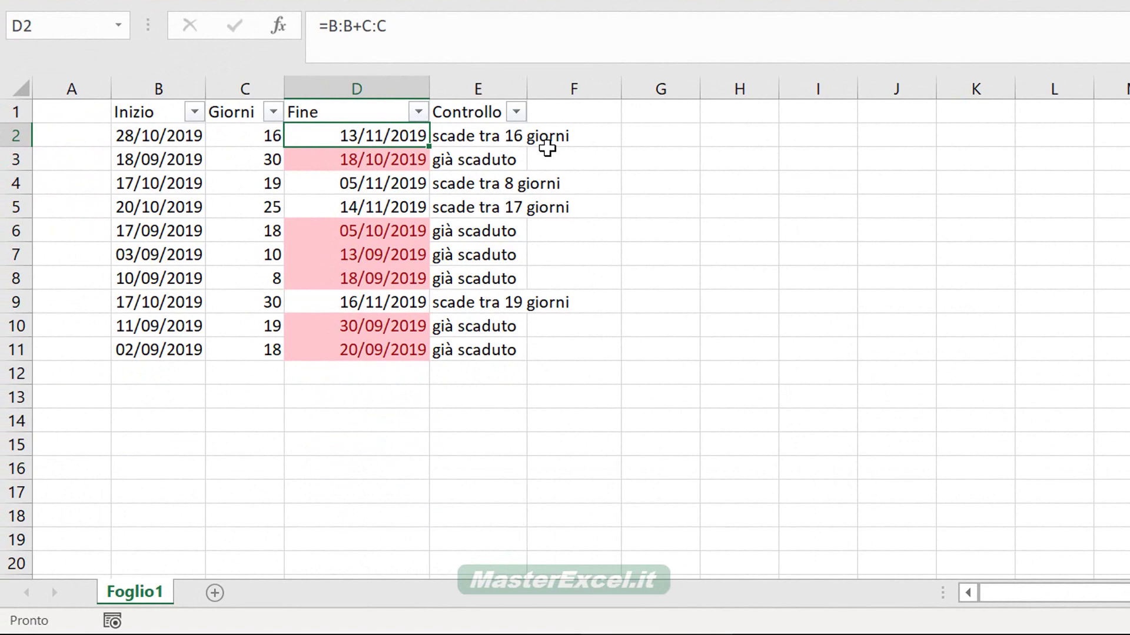
pyautogui.click(418, 112)
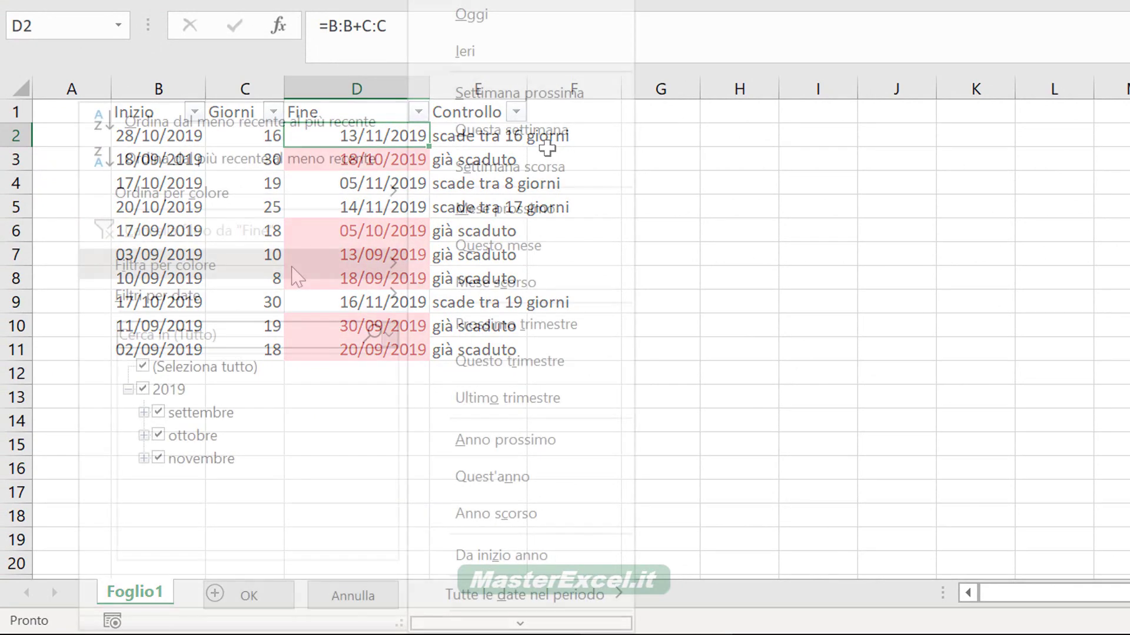
pyautogui.moveTo(295, 272)
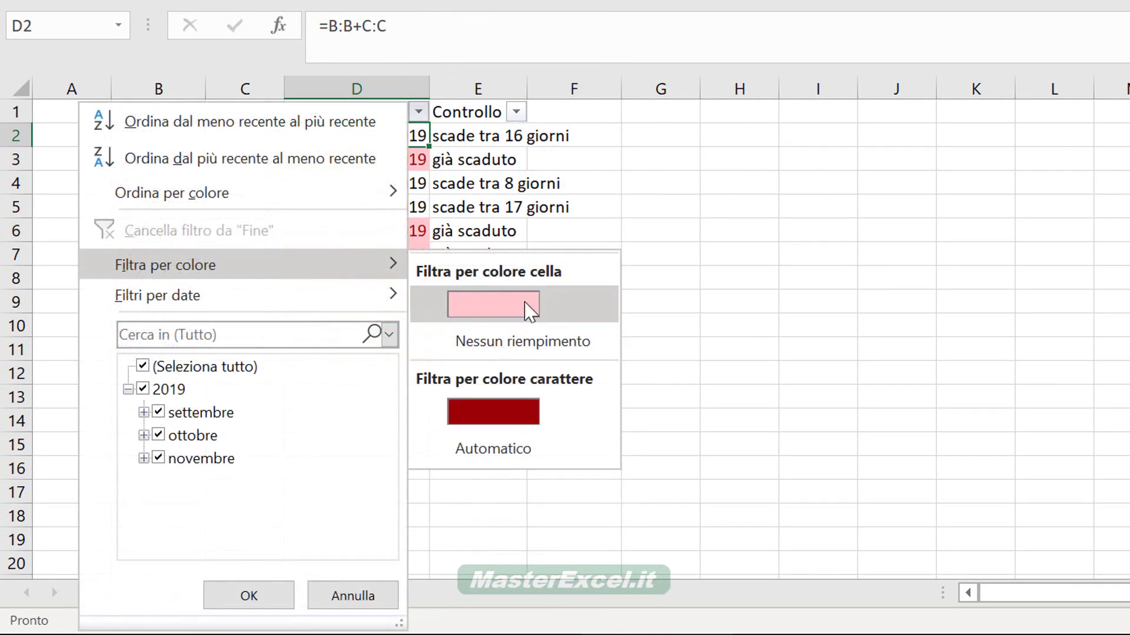
pyautogui.click(518, 306)
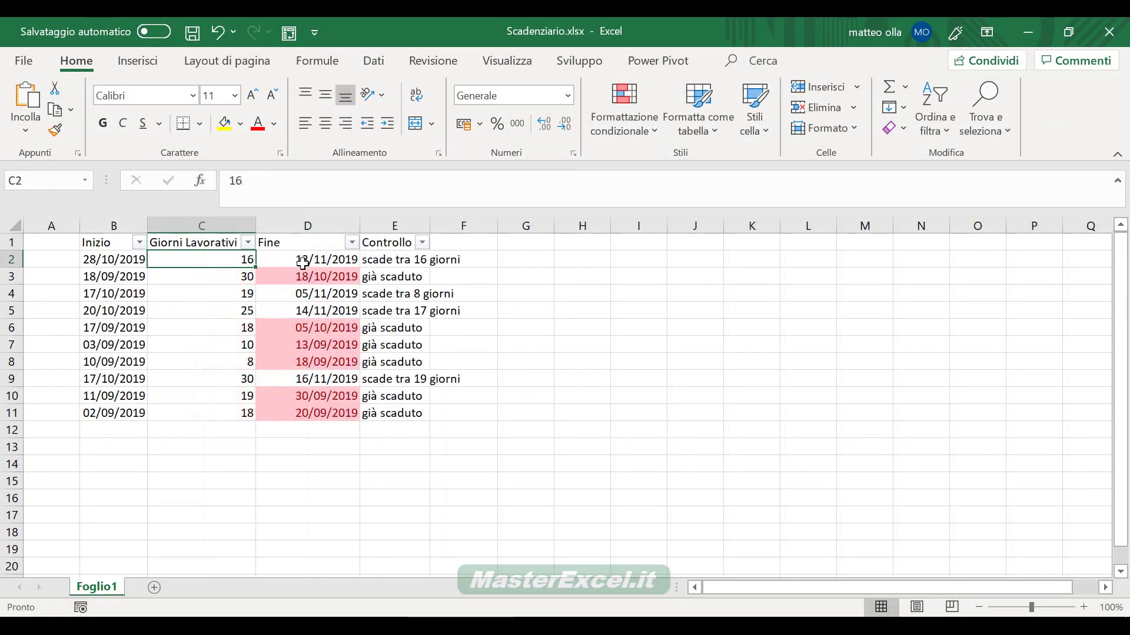
# Begin a new formula in D2 with the GIORNO.LAVORATIVO function.
pyautogui.click(308, 259)
pyautogui.write('=')
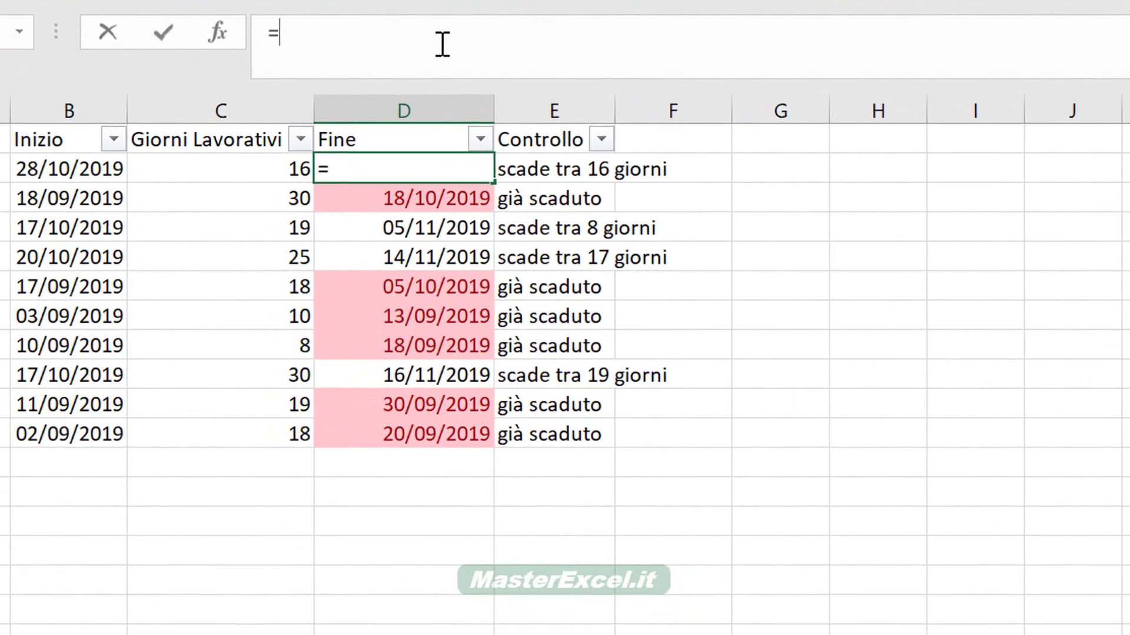
pyautogui.write('giorno.')
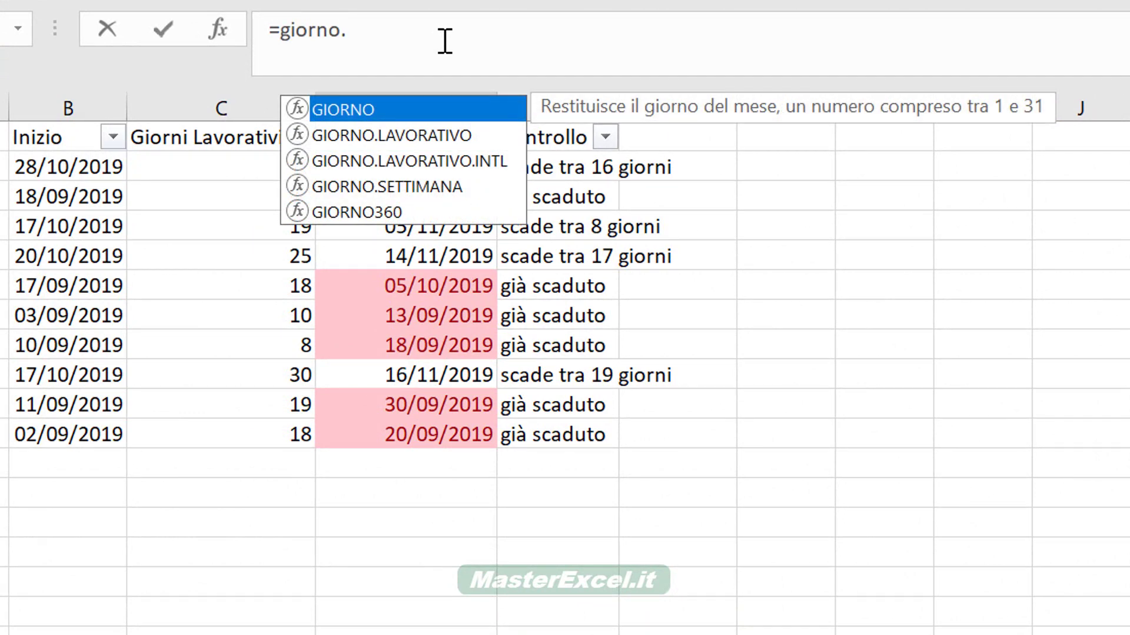
pyautogui.click(355, 132)
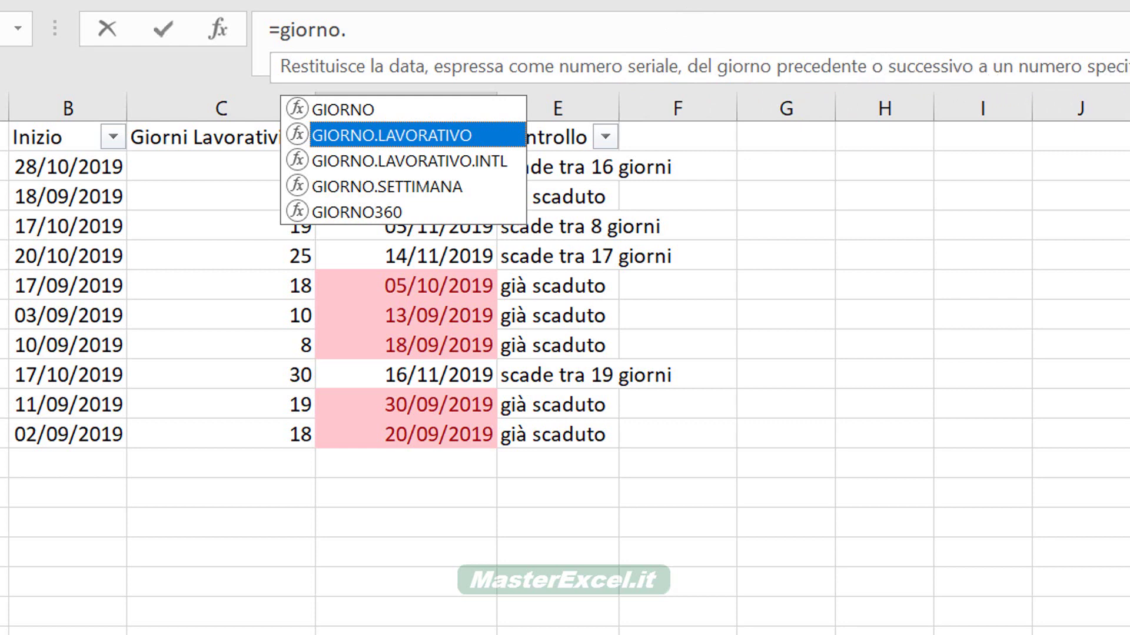
pyautogui.press('Tab')
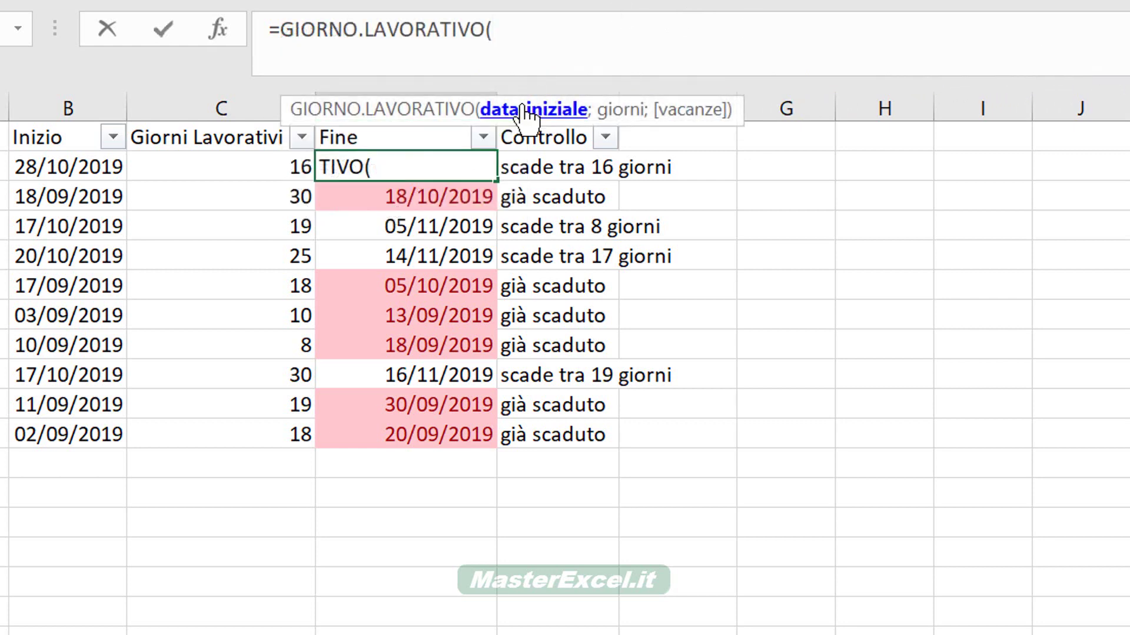
# Complete the D2 function with B2 as start date and C2 as days, giving =GIORNO.LAVORATIVO(B2;C2).
pyautogui.click(88, 172)
pyautogui.write(';')
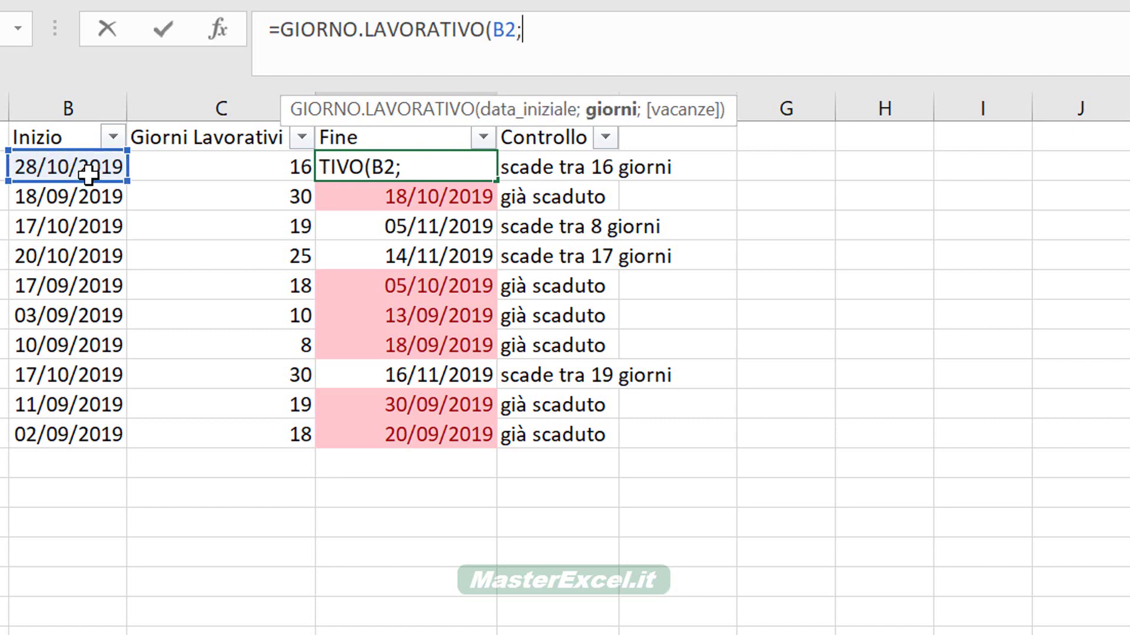
pyautogui.click(222, 170)
pyautogui.write(';')
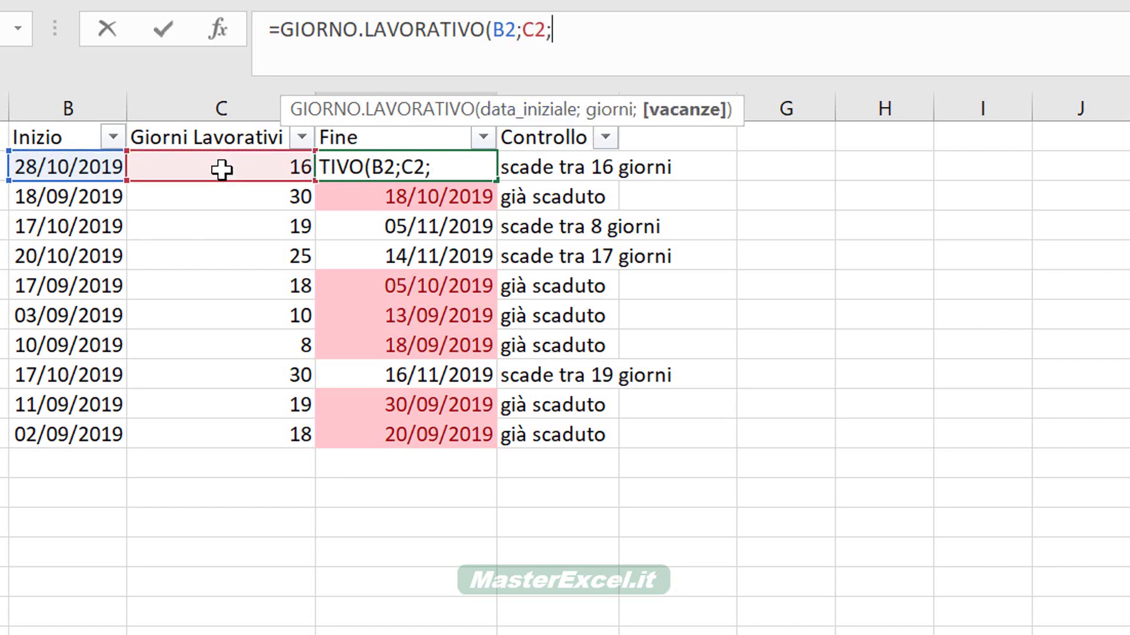
pyautogui.press('BackSpace')
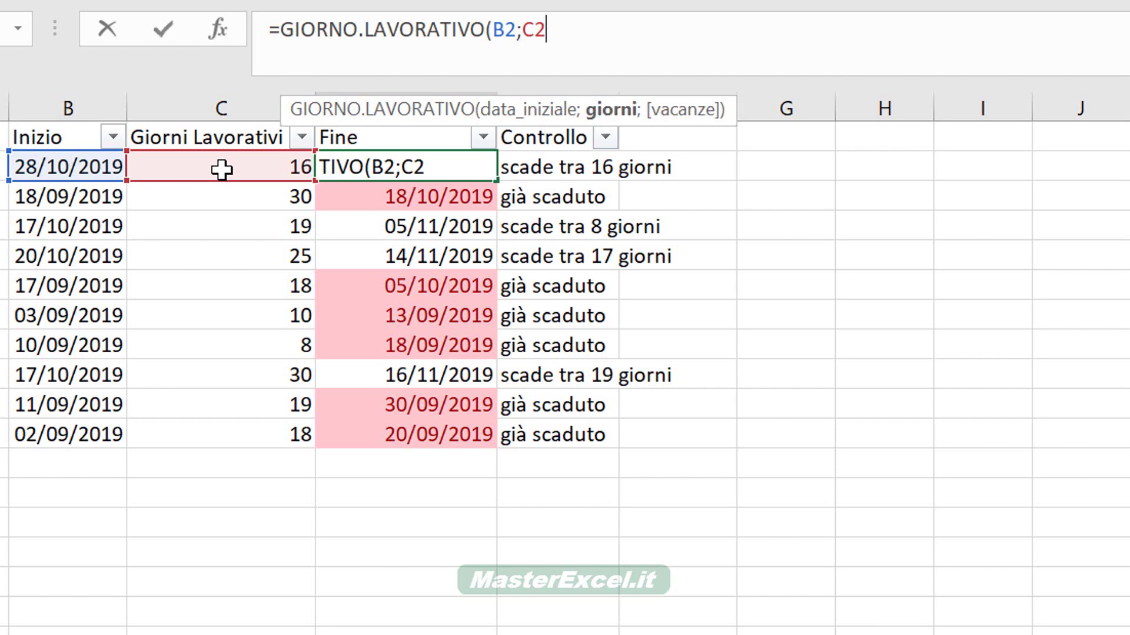
pyautogui.write(')')
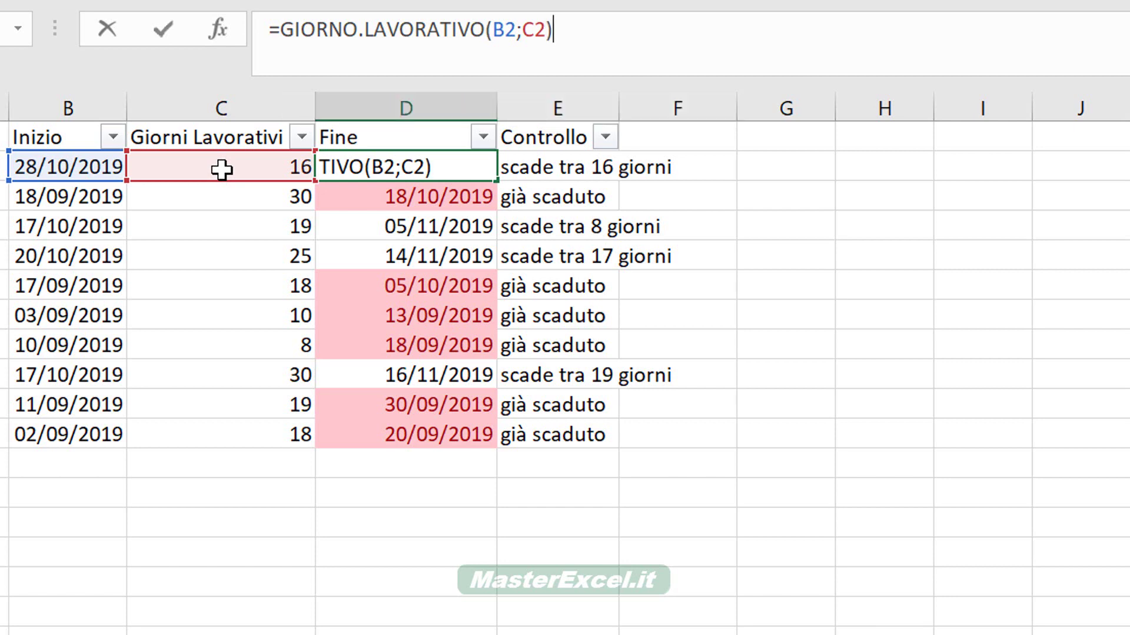
pyautogui.press('Return')
# Fill the GIORNO.LAVORATIVO formula from D2 down to D11.
pyautogui.click(396, 162)
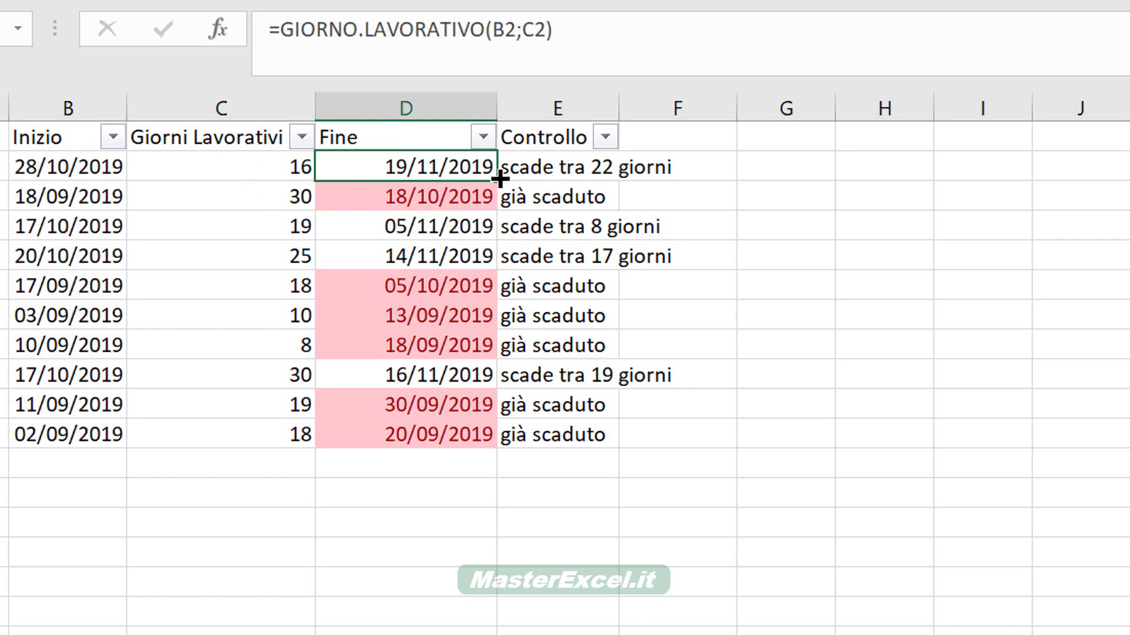
pyautogui.doubleClick(496, 181)
pyautogui.click(449, 167)
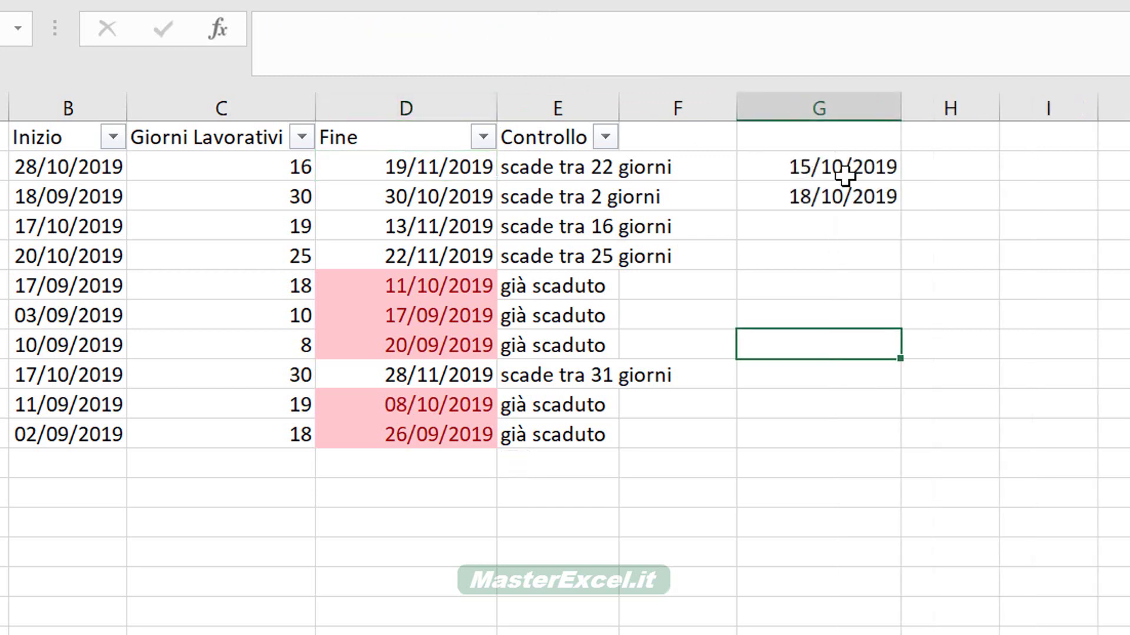
# Examine the dates in G2:G3 and look them up in the system calendar for October 2019.
pyautogui.click(846, 171)
pyautogui.click(842, 197)
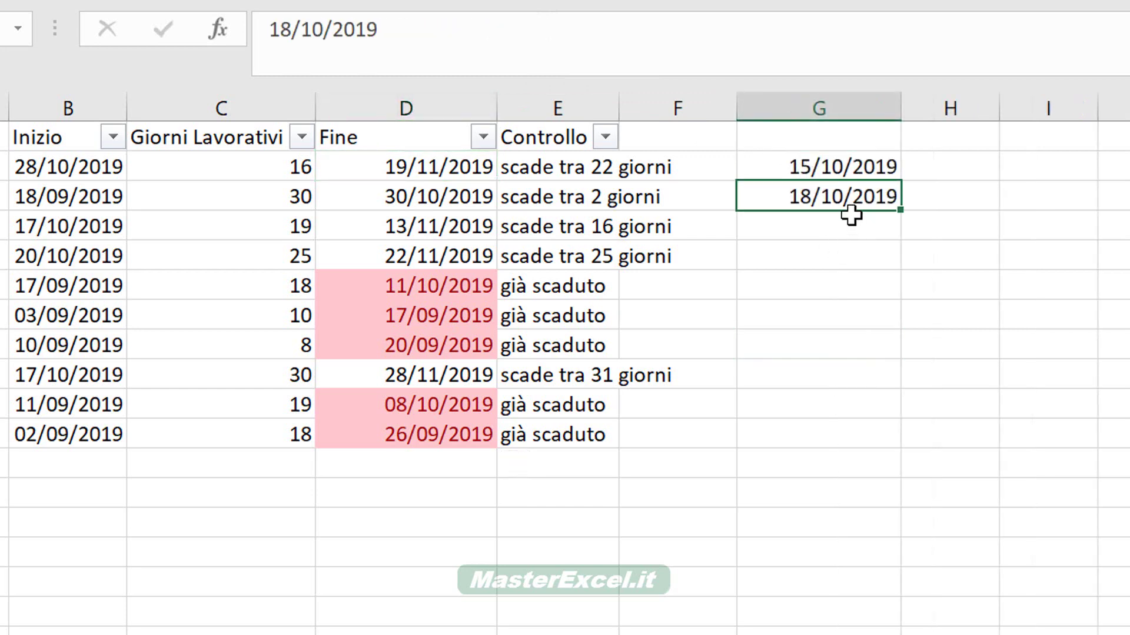
pyautogui.moveTo(802, 166); pyautogui.dragTo(803, 193)
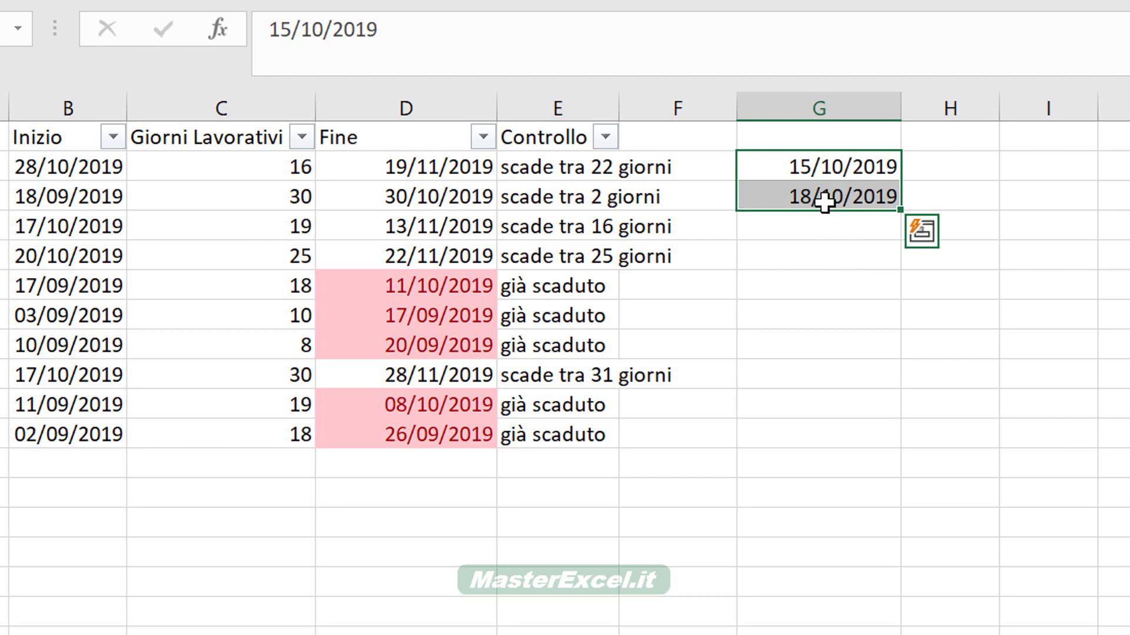
pyautogui.click(1118, 630)
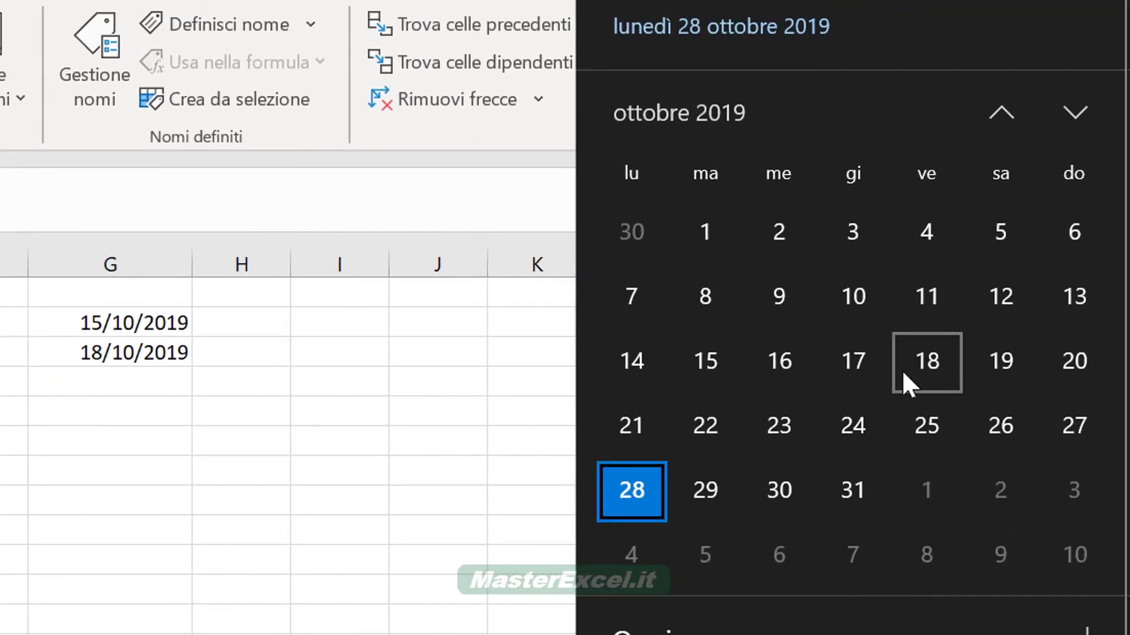
pyautogui.click(211, 423)
# Try to add column G as the vacanze argument of the GIORNO.LAVORATIVO formula in D2.
pyautogui.click(127, 409)
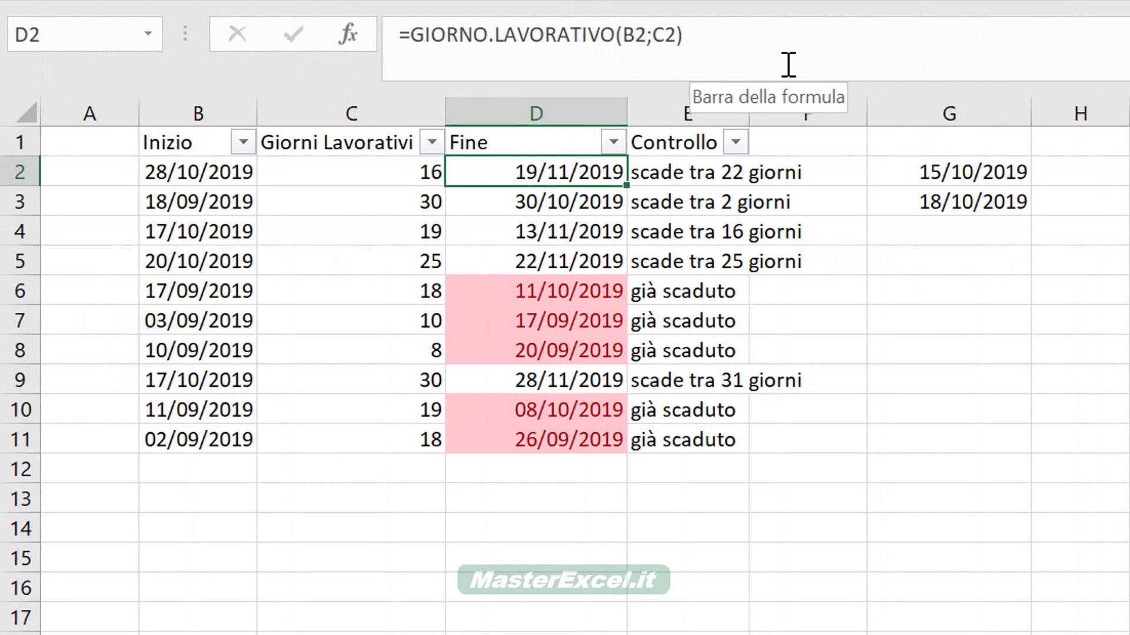
pyautogui.click(682, 36)
pyautogui.write(';')
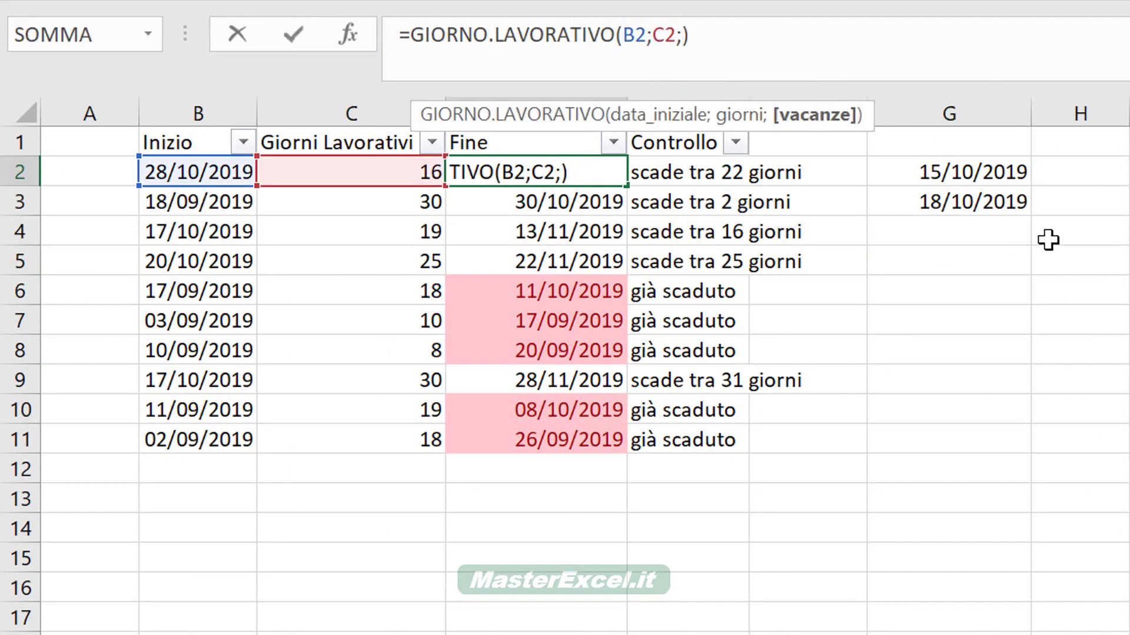
pyautogui.moveTo(974, 175); pyautogui.dragTo(979, 209)
pyautogui.click(970, 115)
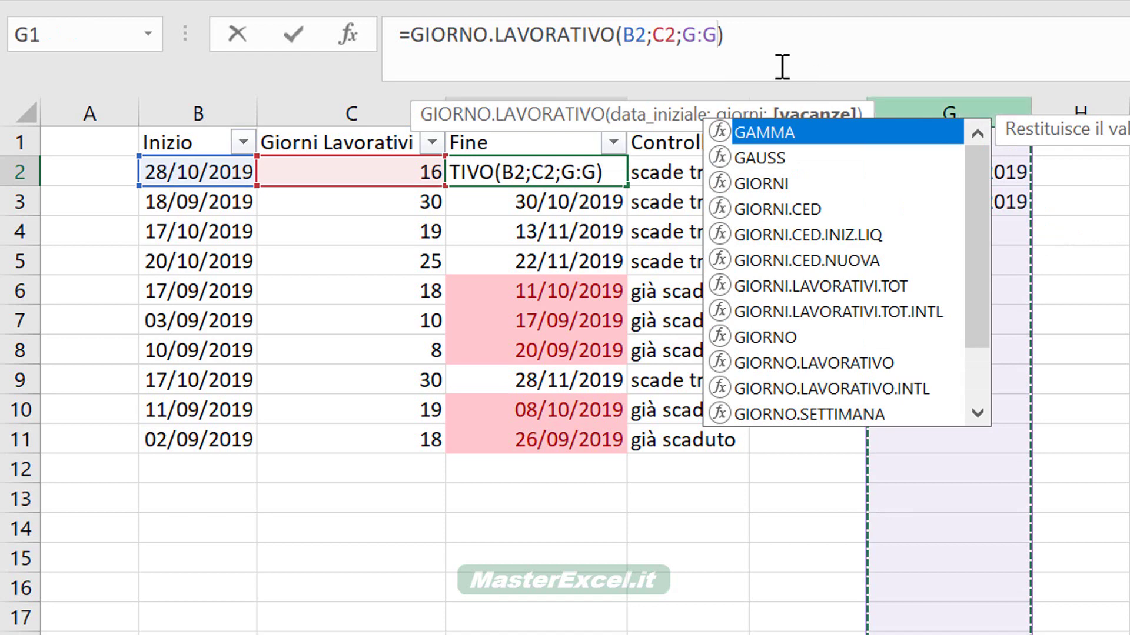
pyautogui.press('BackSpace')
pyautogui.press('BackSpace')
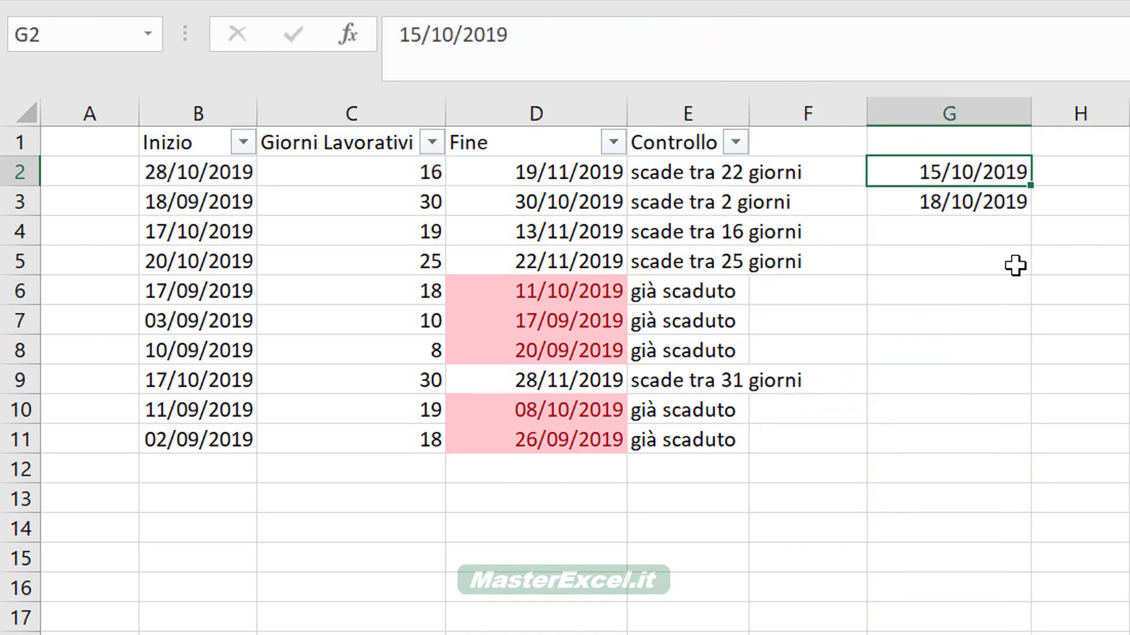
# Give the whole of column G, which holds the holiday dates, the name vacanze.
pyautogui.click(963, 105)
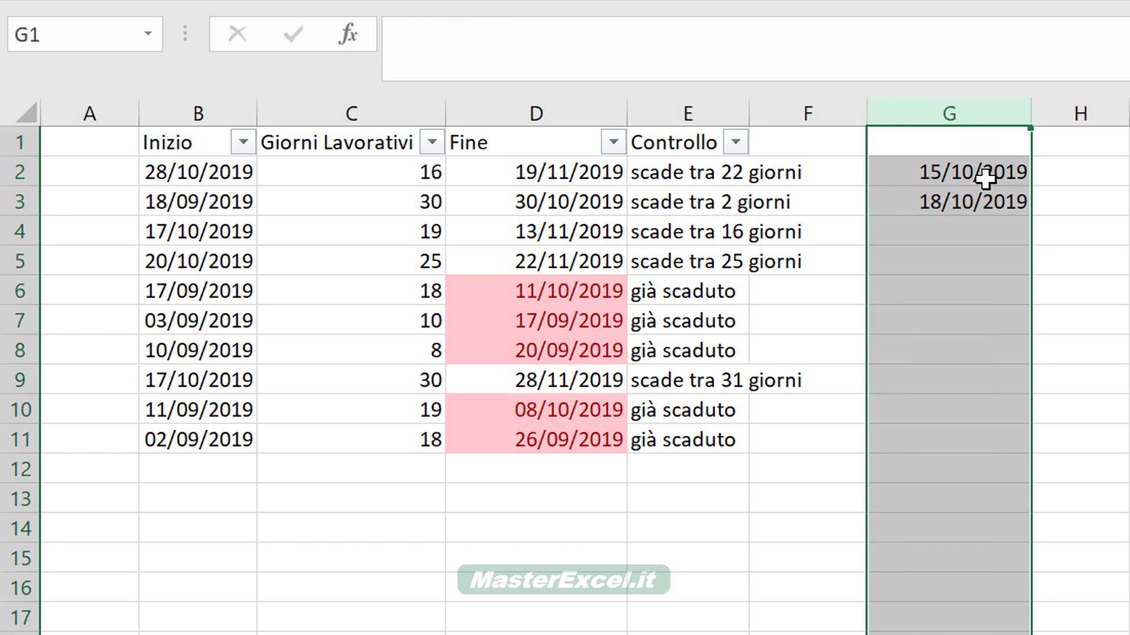
pyautogui.moveTo(966, 166); pyautogui.dragTo(945, 202)
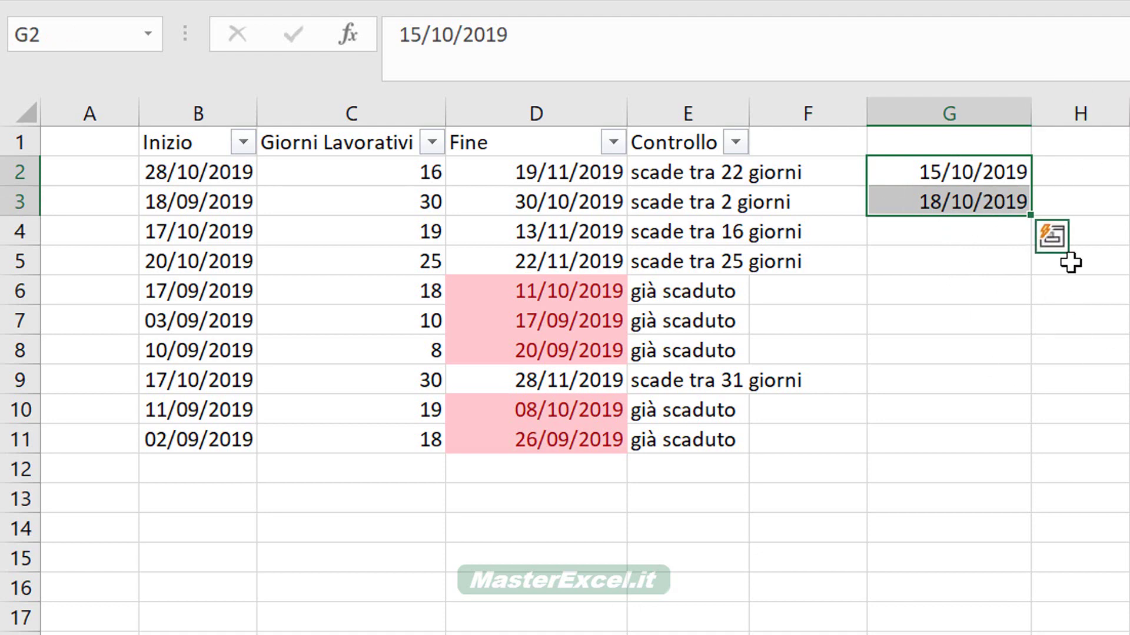
pyautogui.click(958, 99)
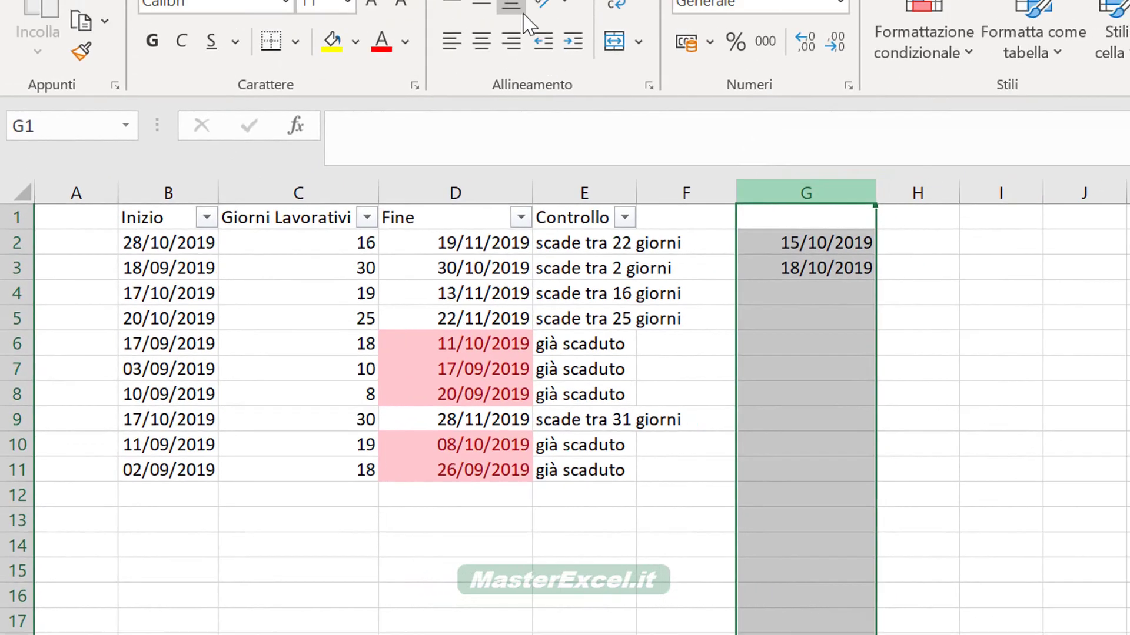
pyautogui.click(418, 21)
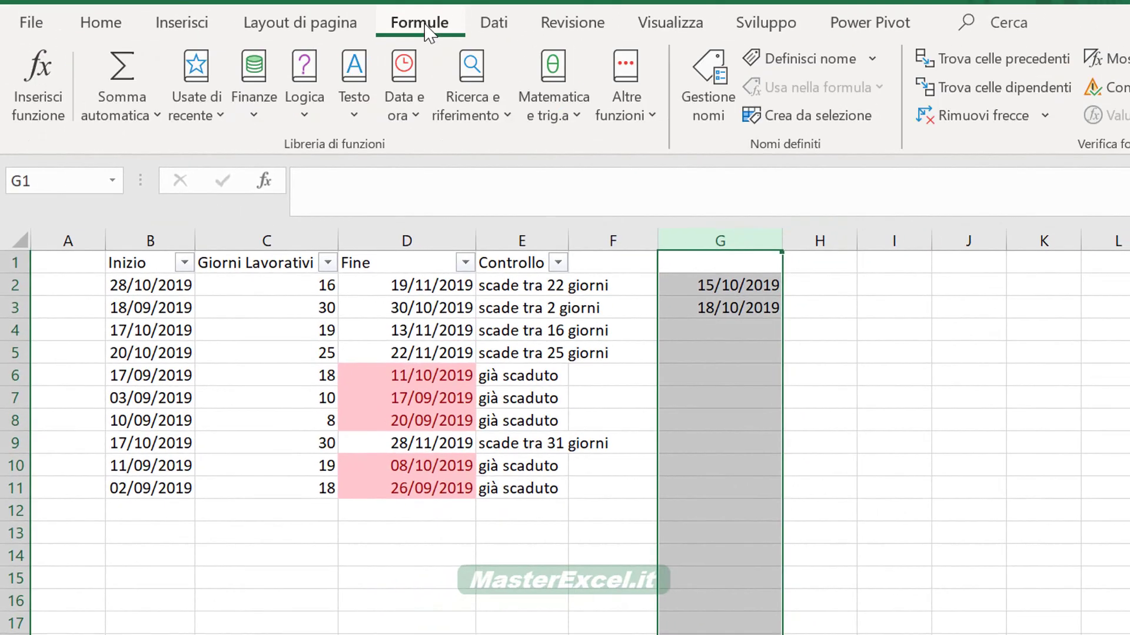
pyautogui.click(40, 179)
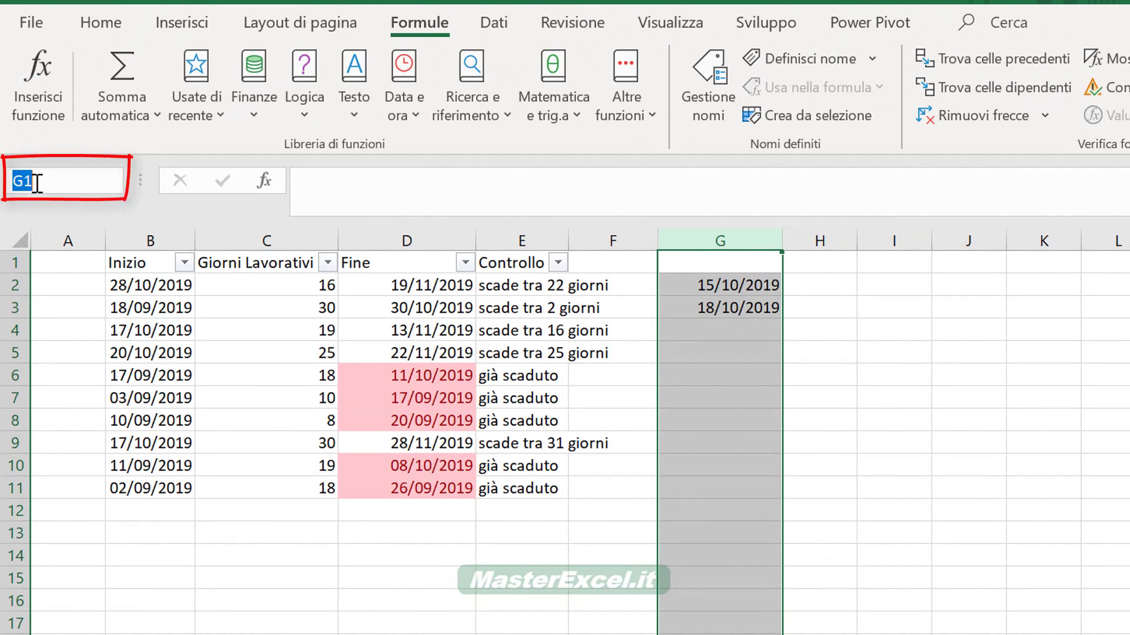
pyautogui.write('vacanze')
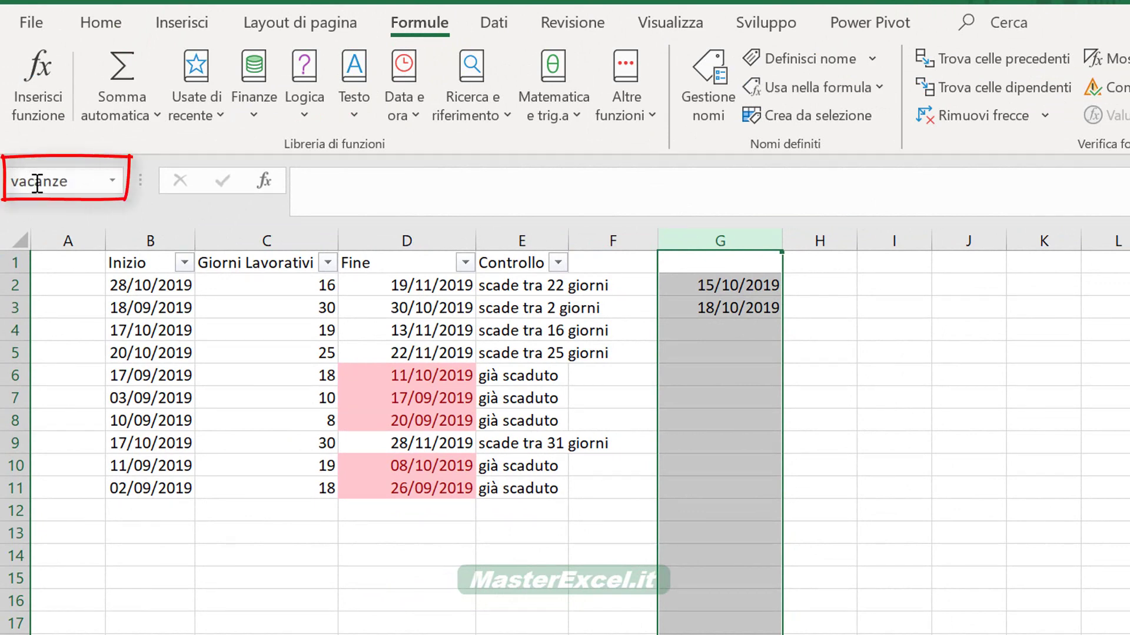
pyautogui.press('Return')
pyautogui.click(735, 275)
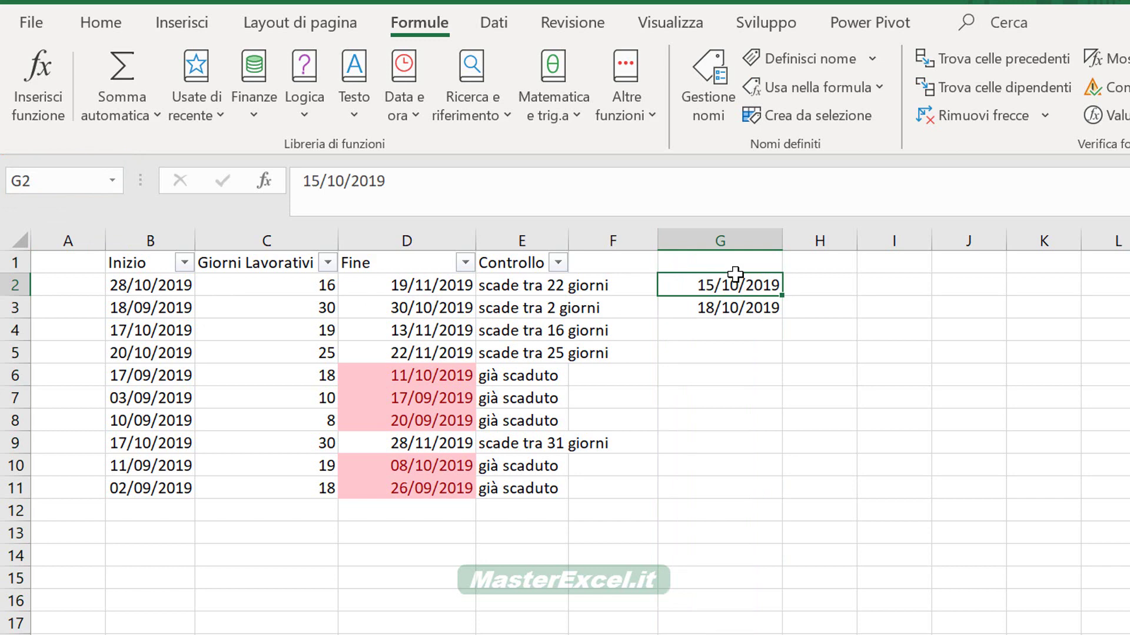
pyautogui.click(724, 242)
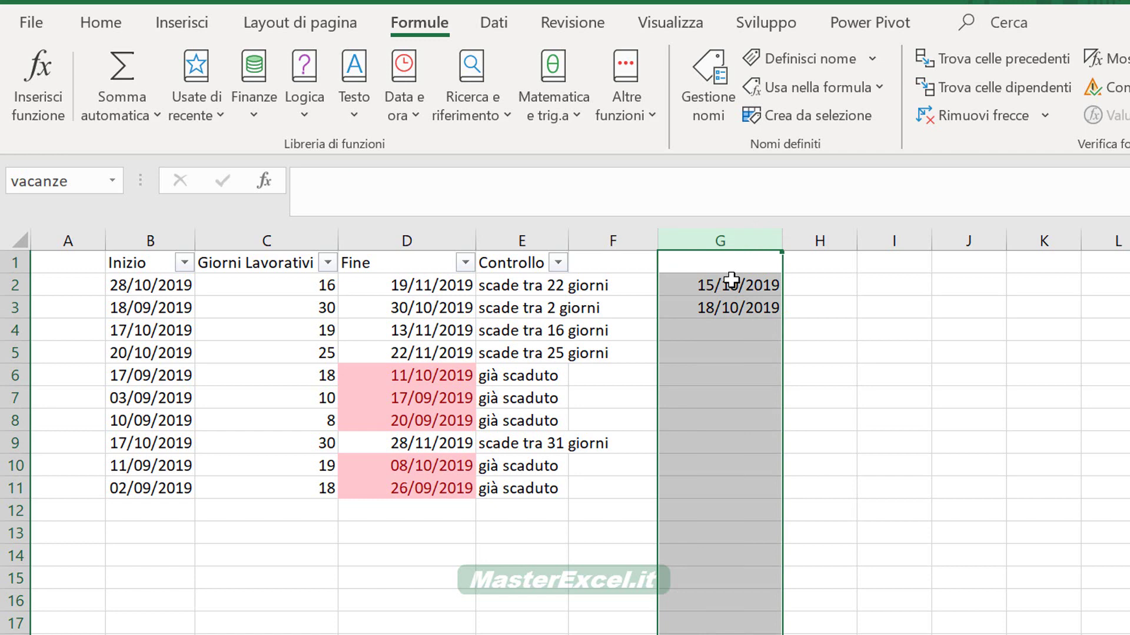
# Add the named range vacanze as third argument in D2, giving =GIORNO.LAVORATIVO(B2;C2;vacanze), and fill the formula down to D11.
pyautogui.click(704, 105)
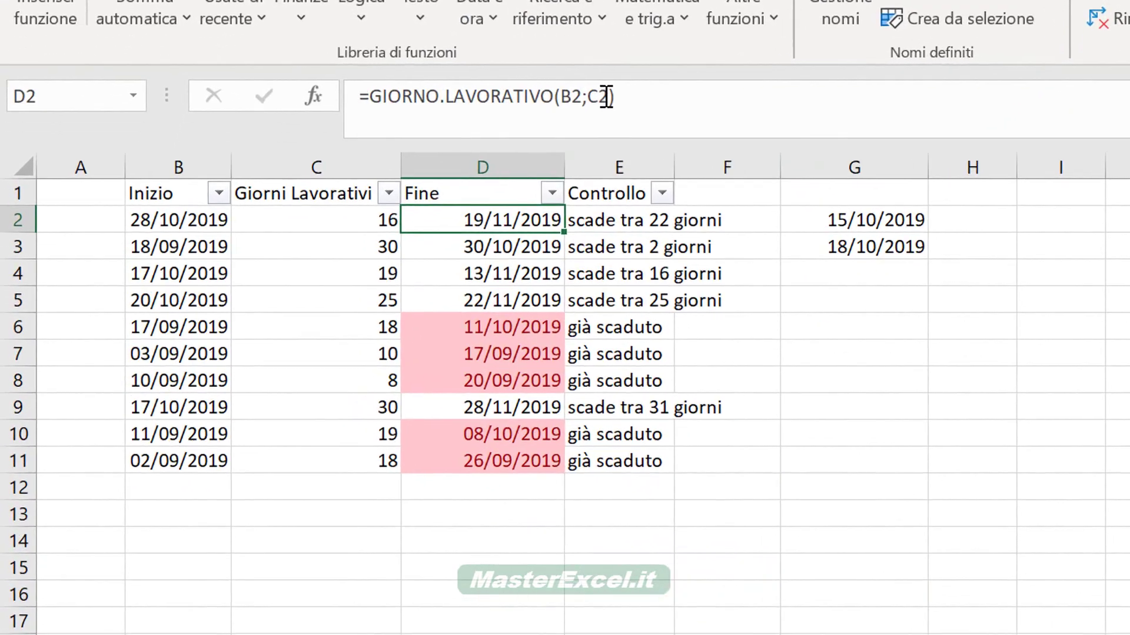
pyautogui.click(606, 96)
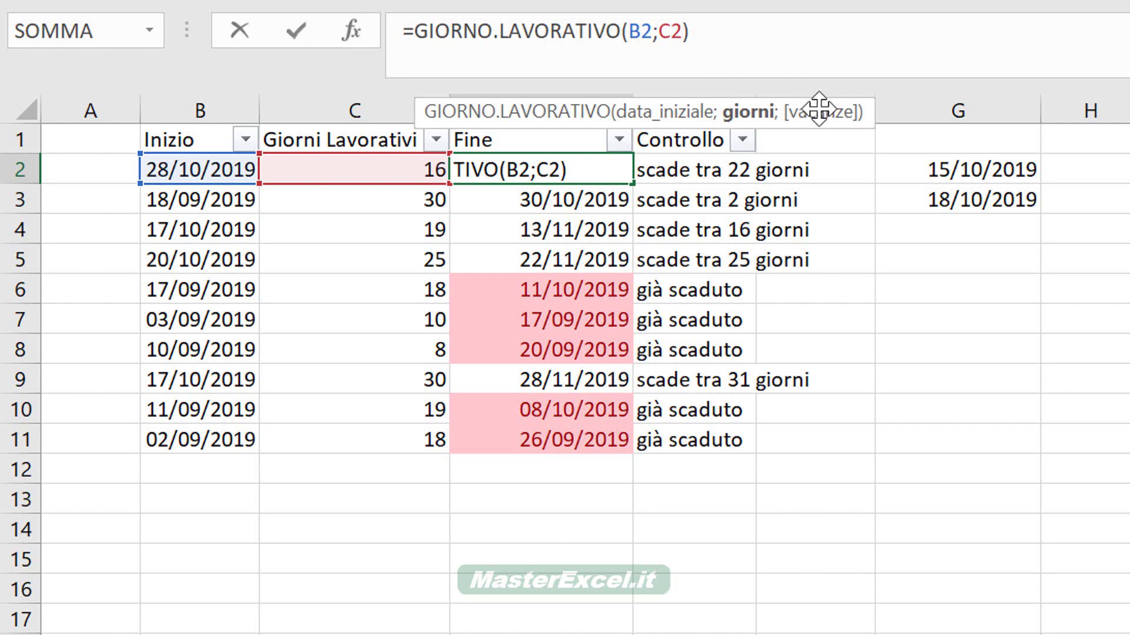
pyautogui.write(';')
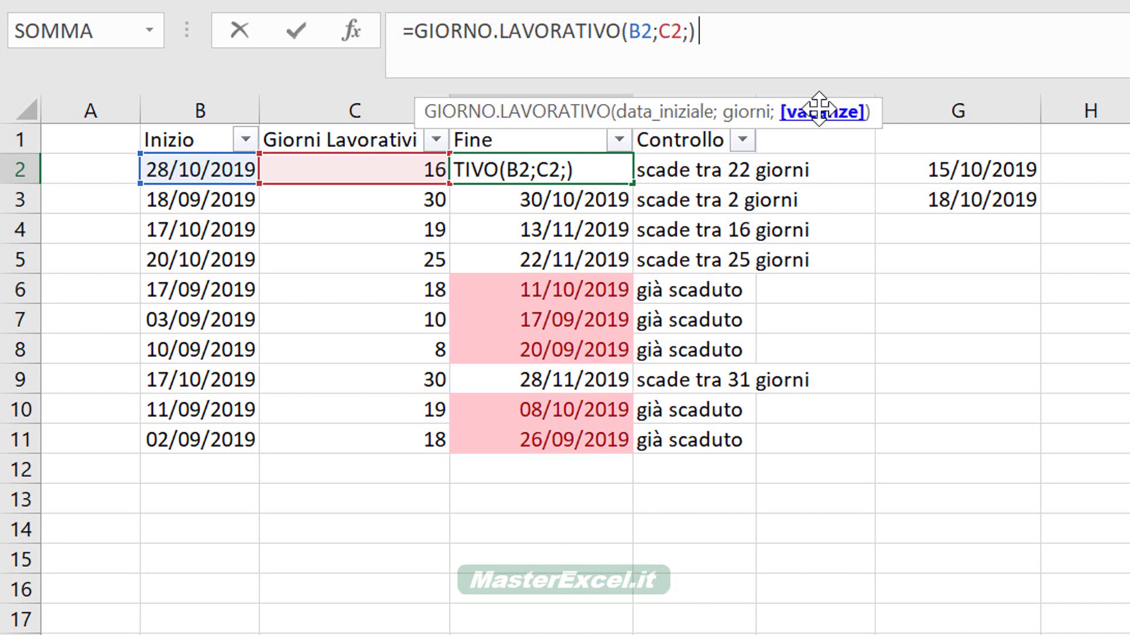
pyautogui.write('va')
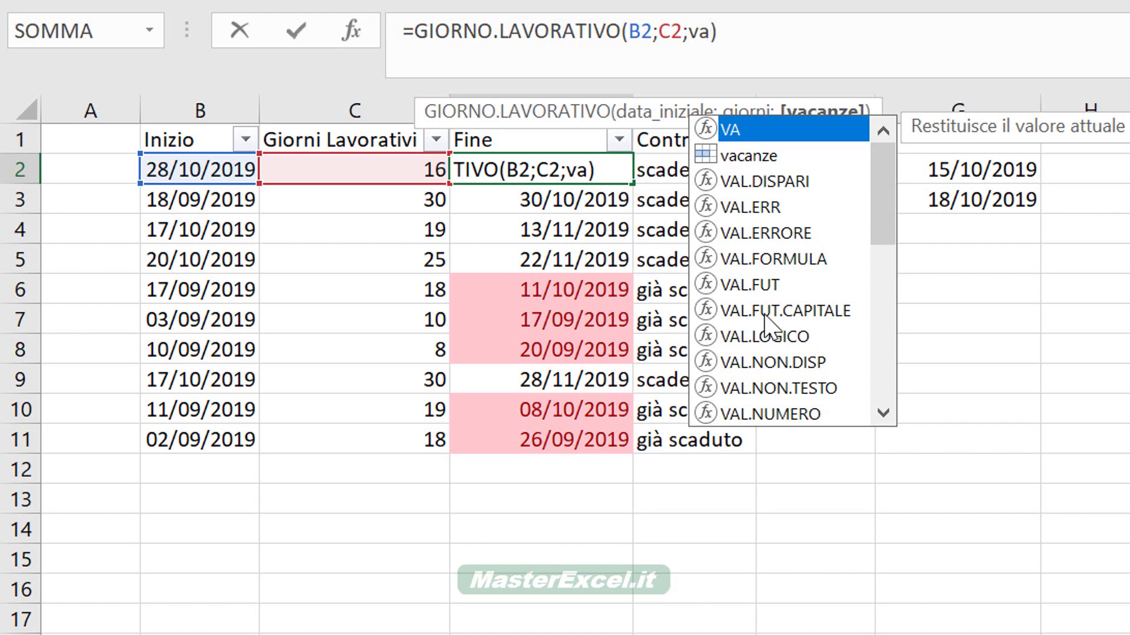
pyautogui.click(728, 162)
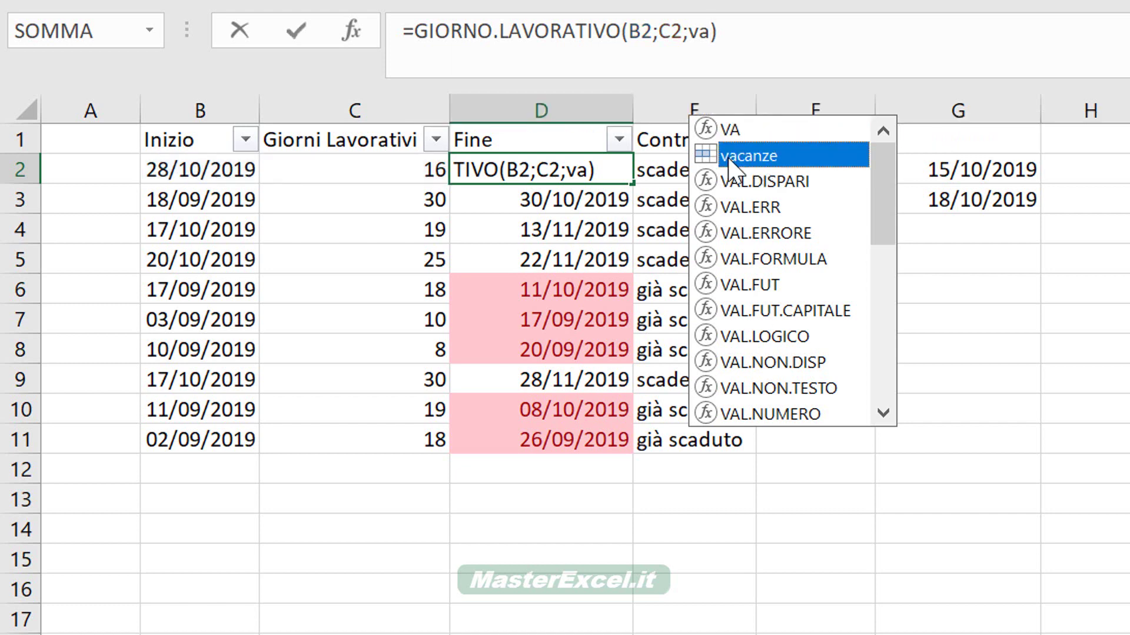
pyautogui.doubleClick(728, 160)
pyautogui.write(')')
pyautogui.press('Return')
pyautogui.click(604, 180)
pyautogui.doubleClick(631, 186)
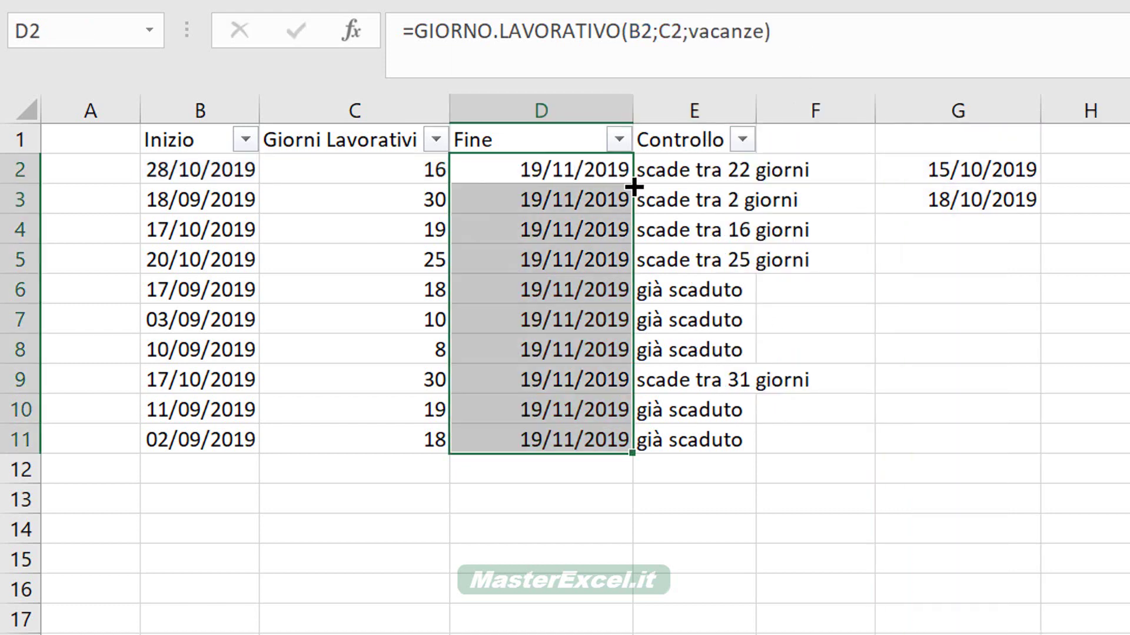
# Examine the recalculated Fine dates and Controllo statuses against the holidays listed in column G.
pyautogui.click(898, 208)
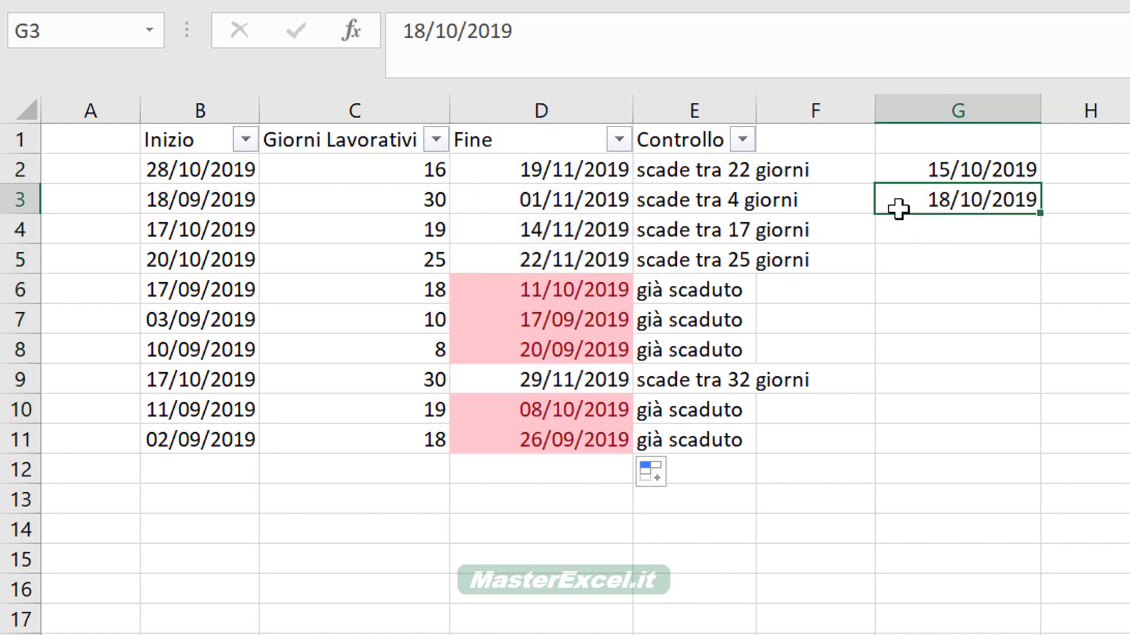
pyautogui.click(729, 162)
pyautogui.click(514, 297)
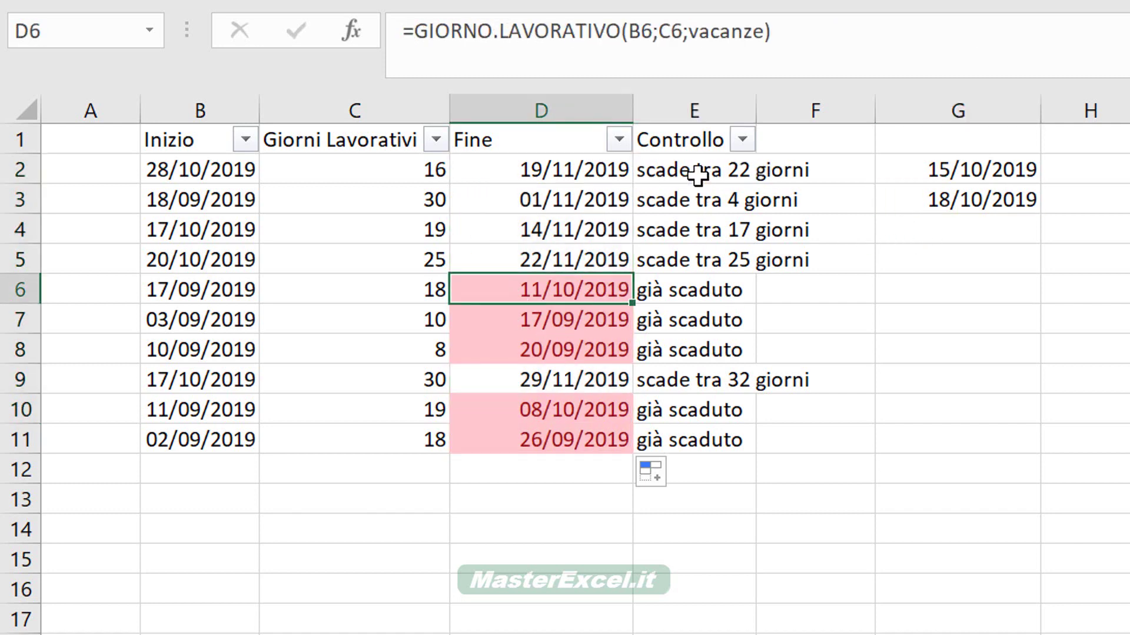
pyautogui.click(700, 351)
pyautogui.click(743, 441)
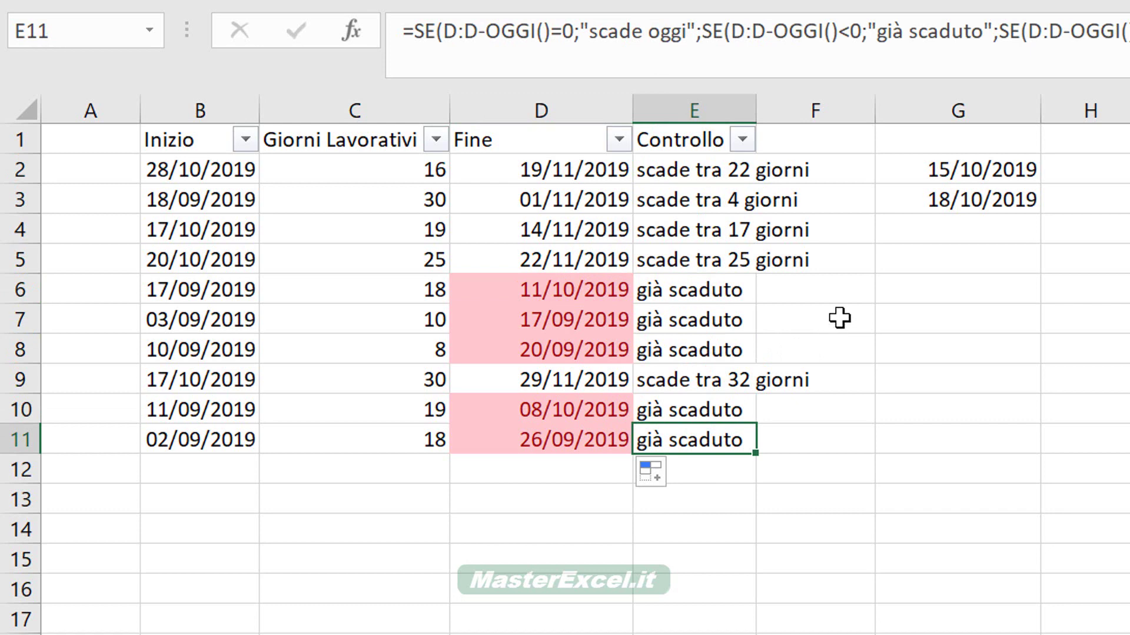